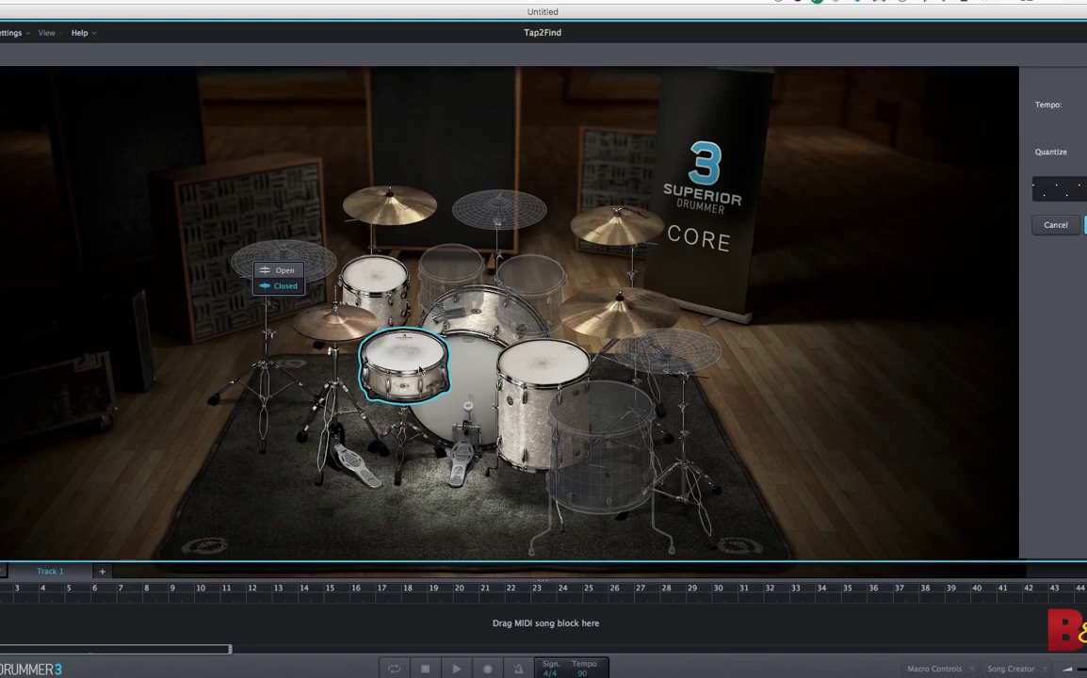
- Run the Tap2Find groove search and place the Basic Pop/Rock 87 BPM Intro 01 and Verse 01 grooves on Track 1
{"action": "left_click", "coordinate": [1084, 225]}
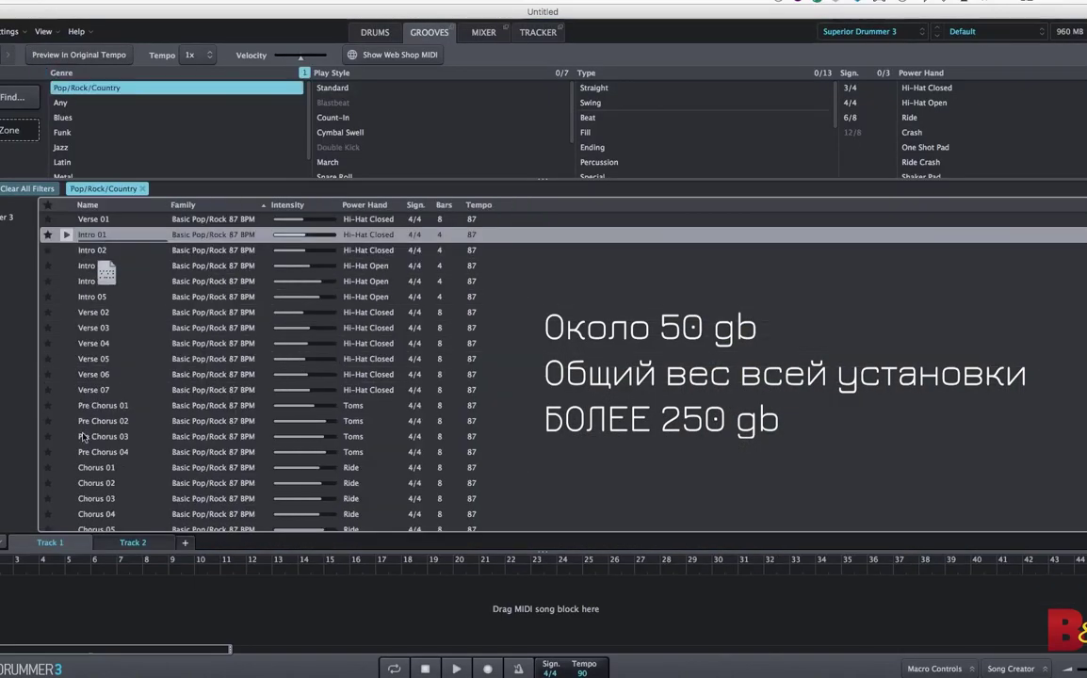
{"action": "left_click_drag", "start_coordinate": [117, 274], "coordinate": [2, 614]}
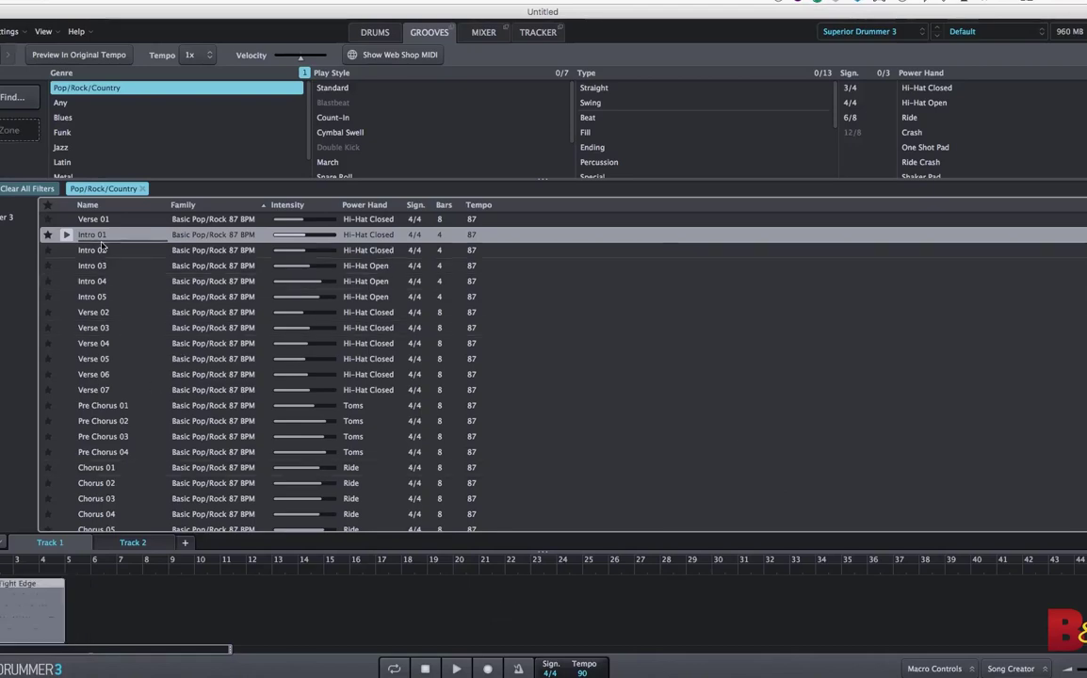
{"action": "left_click_drag", "start_coordinate": [93, 219], "coordinate": [86, 608]}
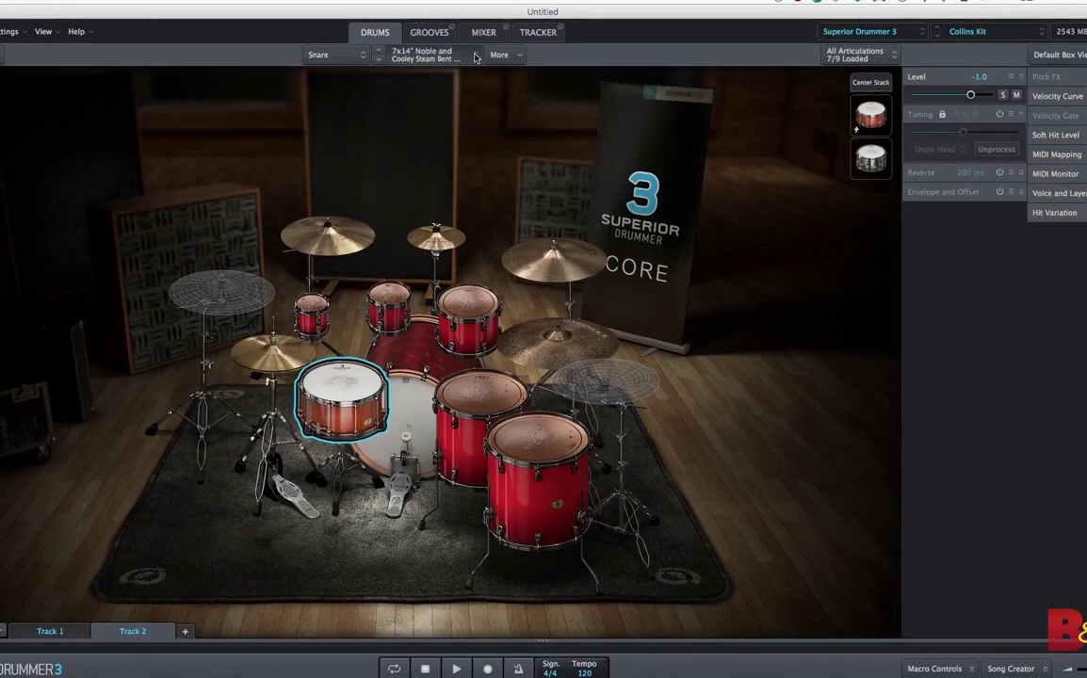
- Replace the Collins Kit snare with the 5x13" Ayotte Maple Classic and open its articulation list
{"action": "left_click", "coordinate": [429, 54]}
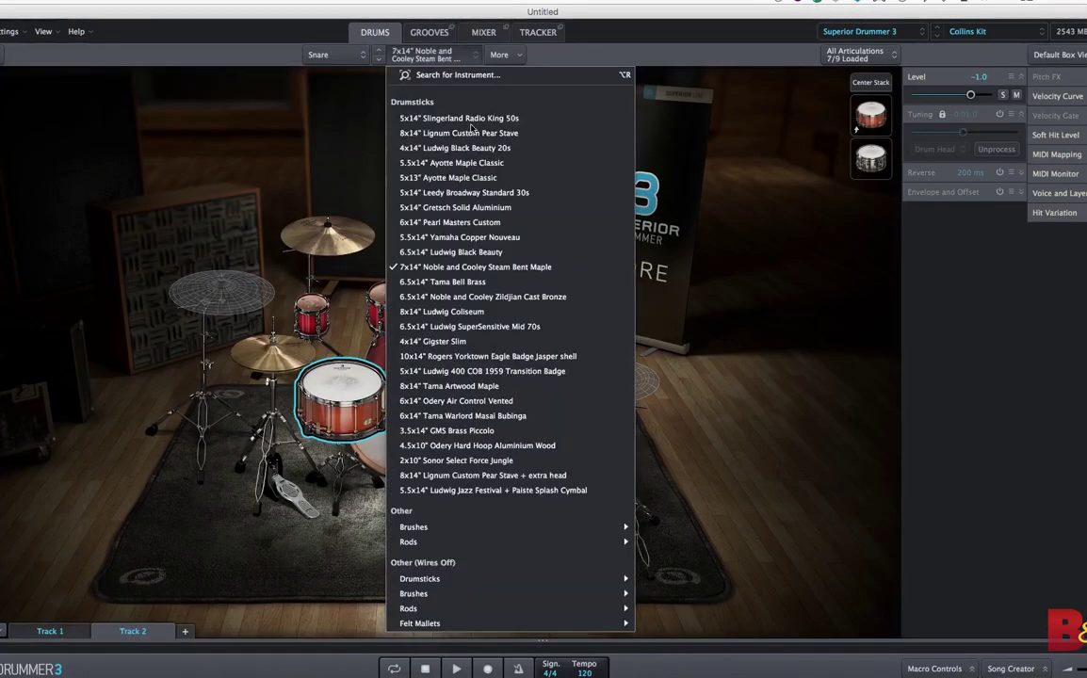
{"action": "left_click", "coordinate": [461, 176]}
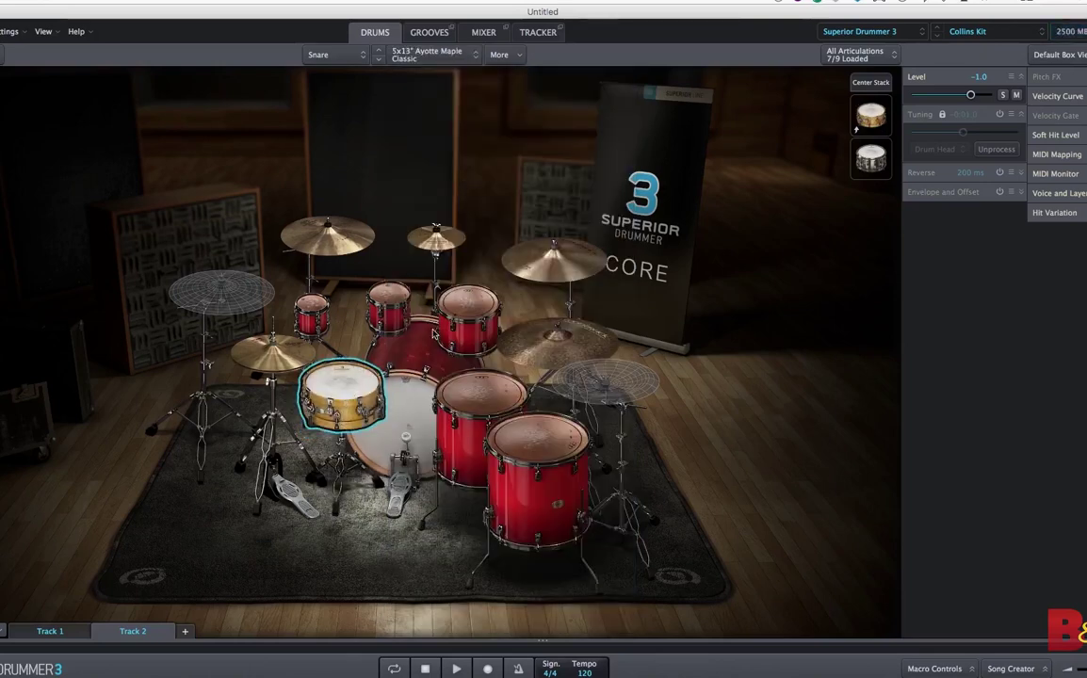
{"action": "left_click", "coordinate": [895, 58]}
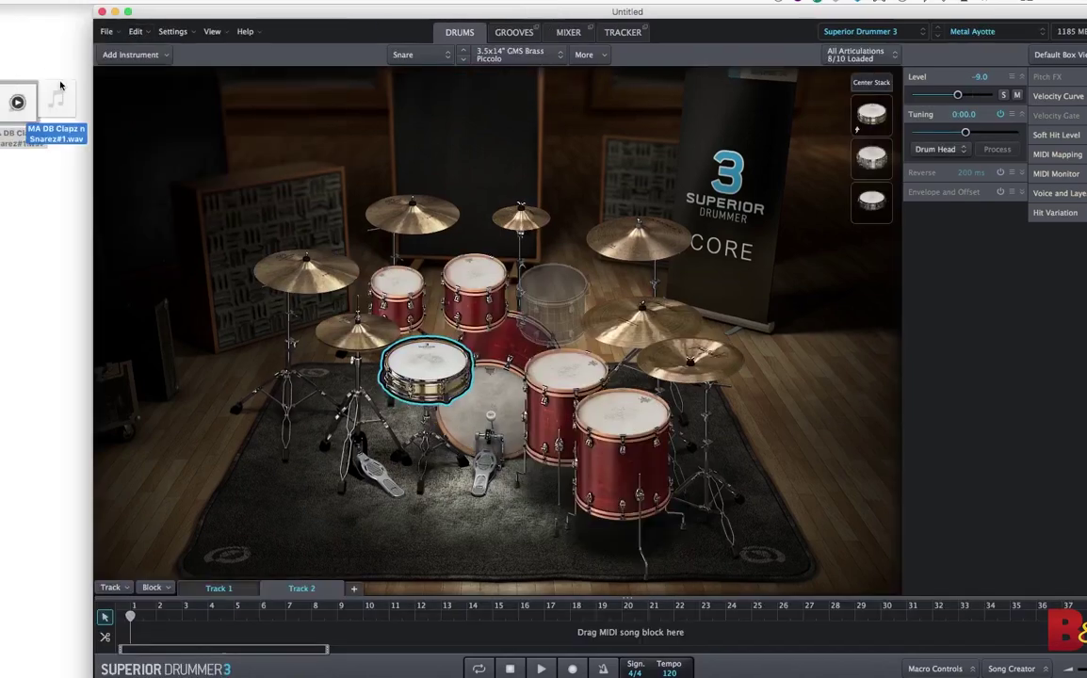
- Bring the MA DB Clapz n Snarez#1.wav sample into the Metal Ayotte kit
{"action": "left_click_drag", "start_coordinate": [60, 86], "coordinate": [134, 54]}
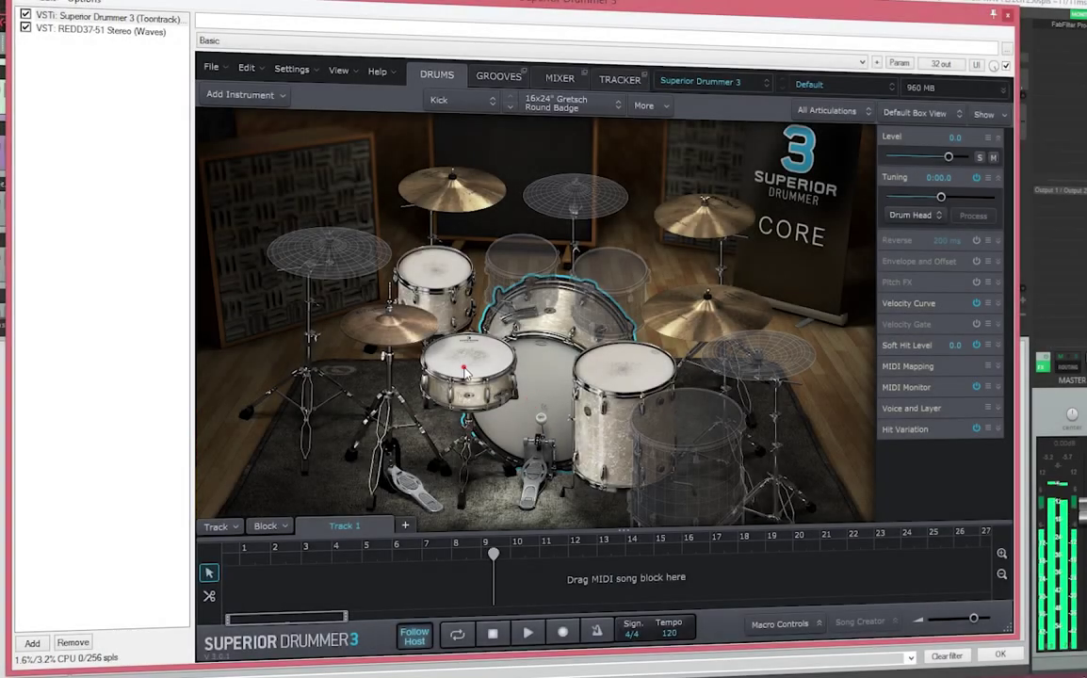
- Audition the snare, kick and floor tom of the white pearl Gretsch kit
{"action": "left_click", "coordinate": [468, 368]}
{"action": "left_click", "coordinate": [530, 407]}
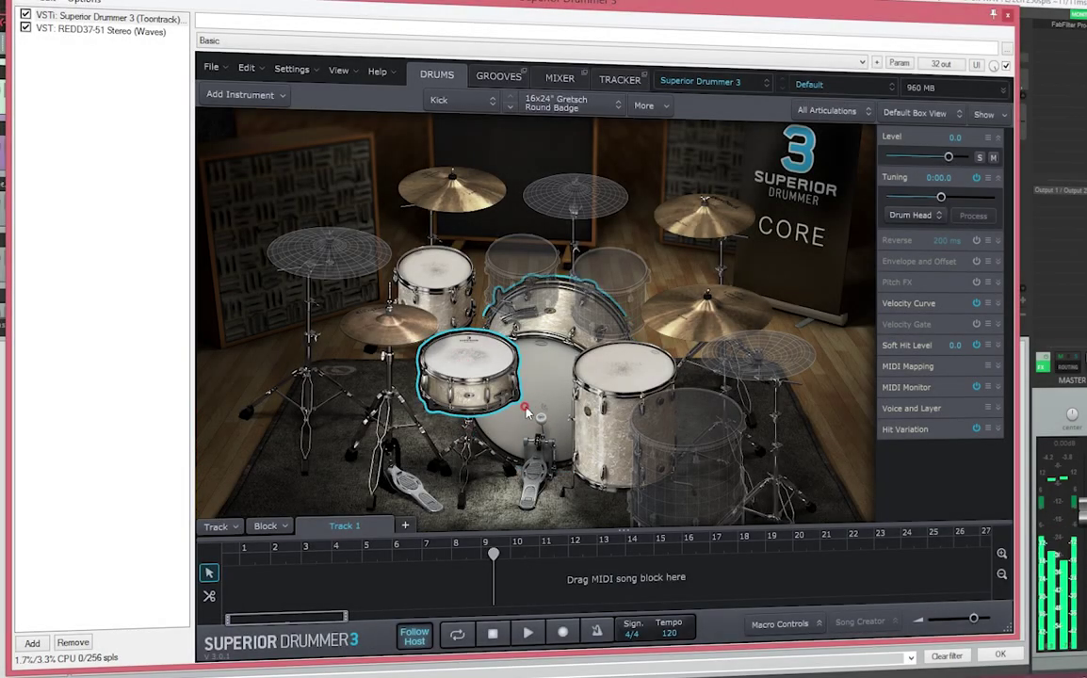
{"action": "left_click", "coordinate": [626, 380]}
{"action": "left_click", "coordinate": [468, 363]}
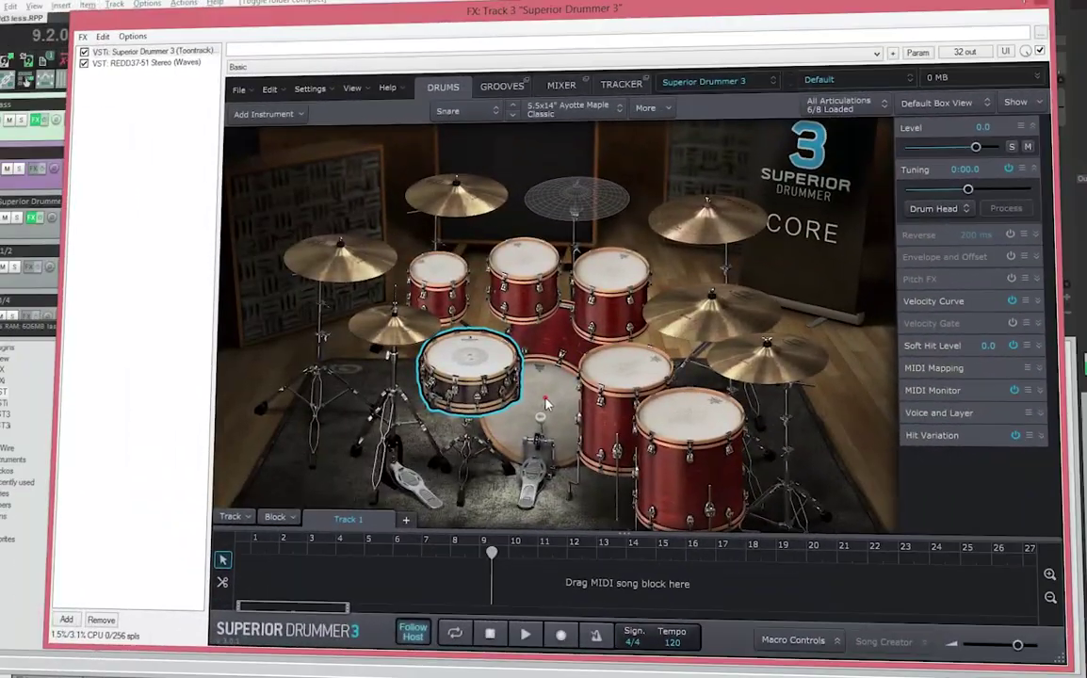
- Audition the snare, kick, rack tom and floor tom of the dark red Ayotte kit
{"action": "left_click", "coordinate": [471, 361]}
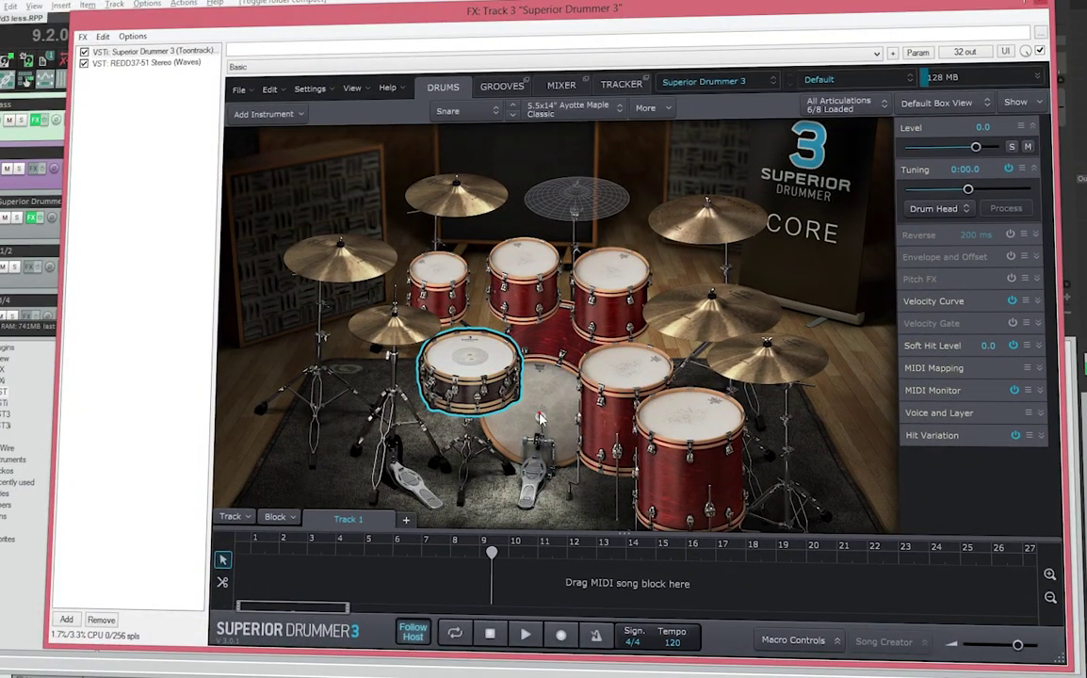
{"action": "left_click", "coordinate": [540, 419]}
{"action": "left_click", "coordinate": [481, 356]}
{"action": "left_click", "coordinate": [607, 275]}
{"action": "left_click", "coordinate": [638, 365]}
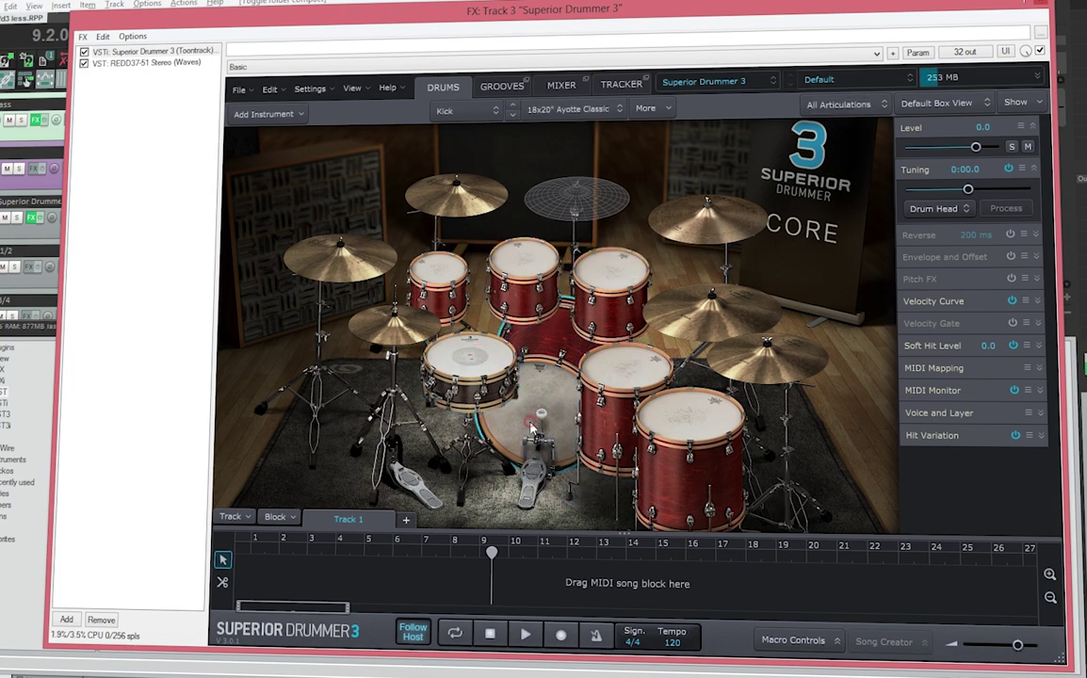
{"action": "left_click", "coordinate": [477, 348]}
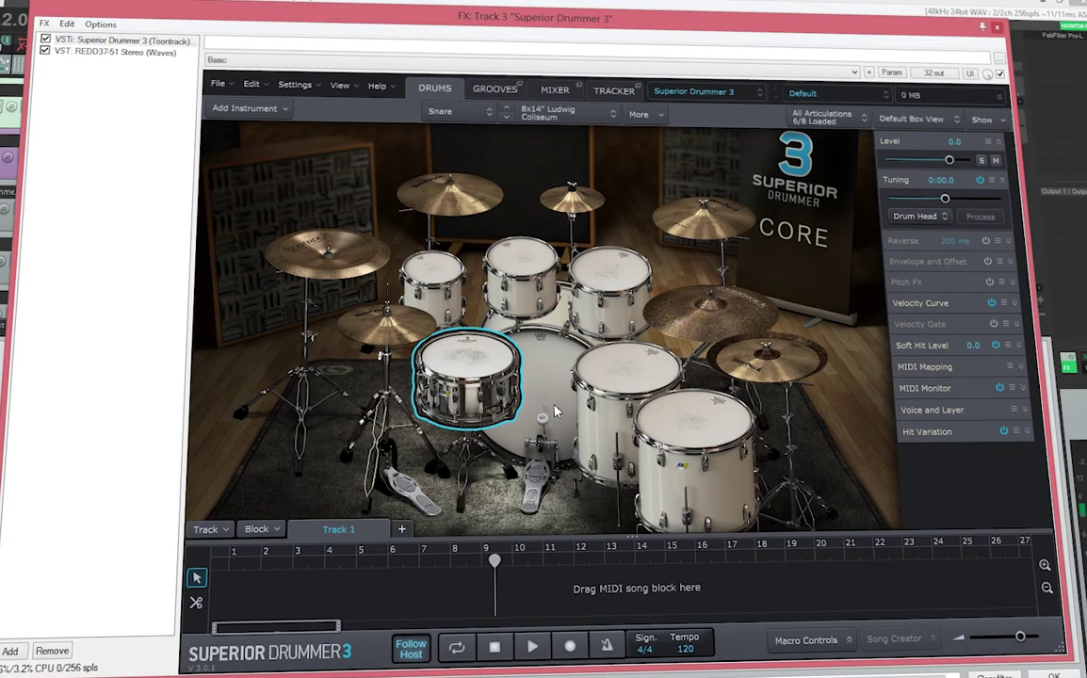
- Audition the 14x26" Ludwig Classic 3-Ply kick and the 8x14" Ludwig Coliseum snare alternately
{"action": "left_click", "coordinate": [553, 410]}
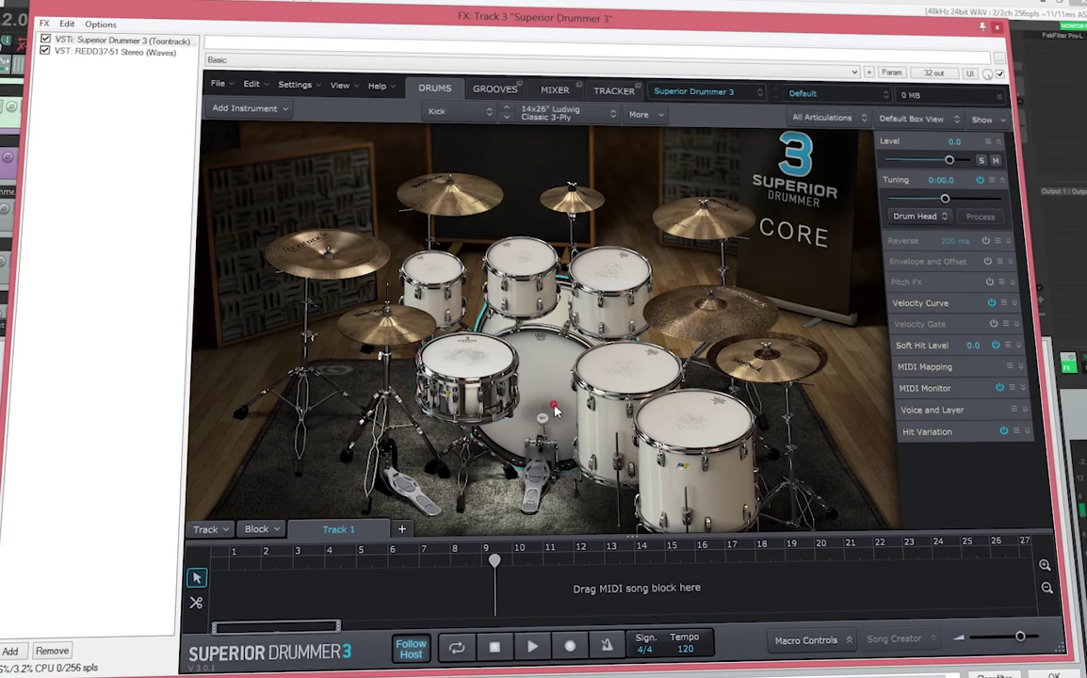
{"action": "left_click", "coordinate": [501, 396]}
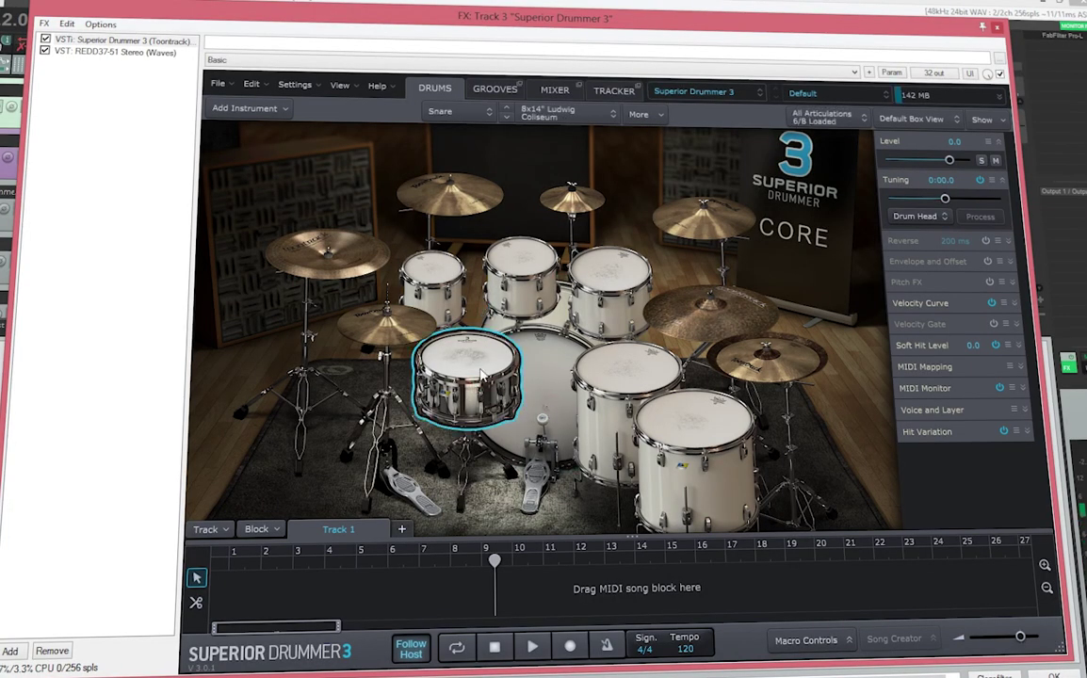
{"action": "left_click", "coordinate": [542, 398]}
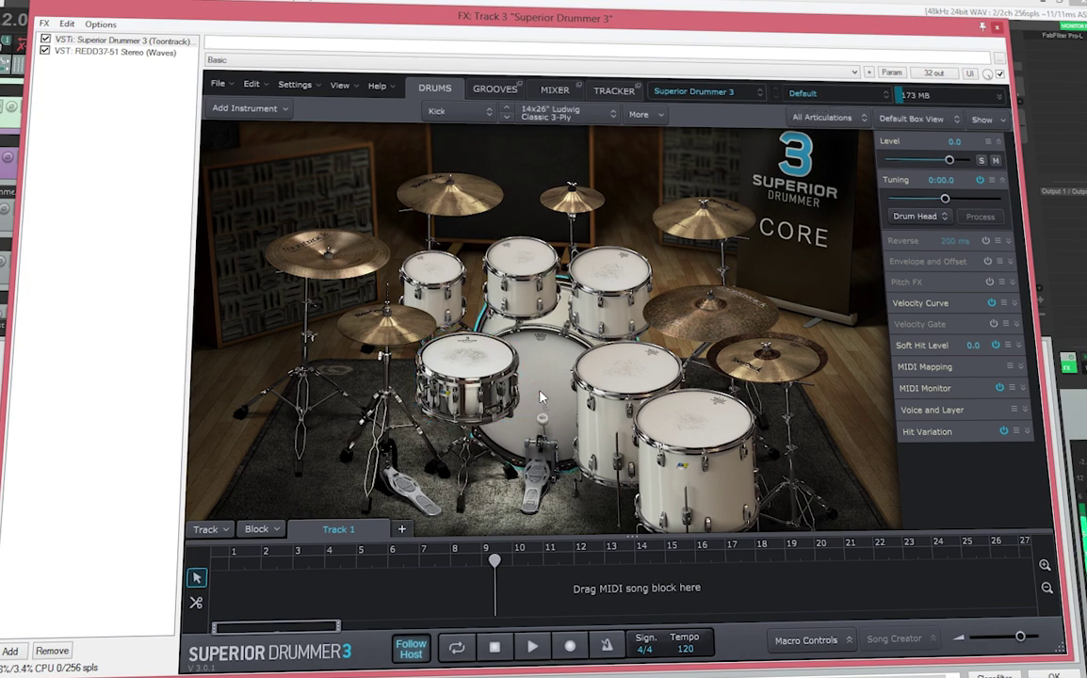
{"action": "left_click", "coordinate": [459, 359]}
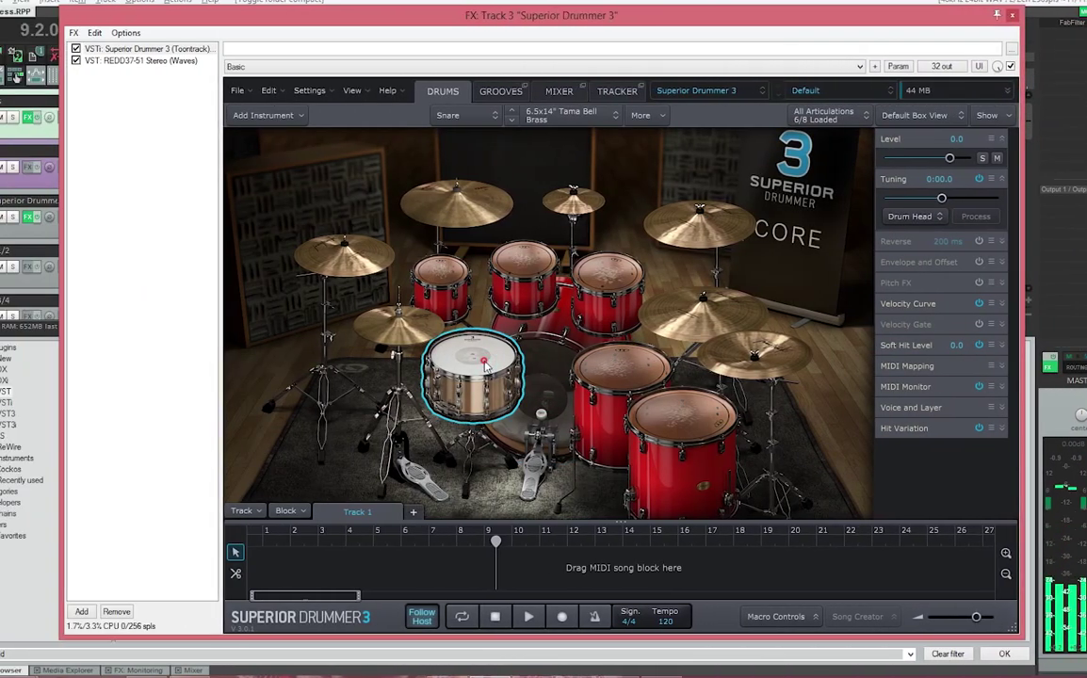
- Audition the kick and snare of the red kit with the Tama Bell Brass snare and of the gold sparkle kit
{"action": "left_click", "coordinate": [541, 403]}
{"action": "left_click", "coordinate": [482, 360]}
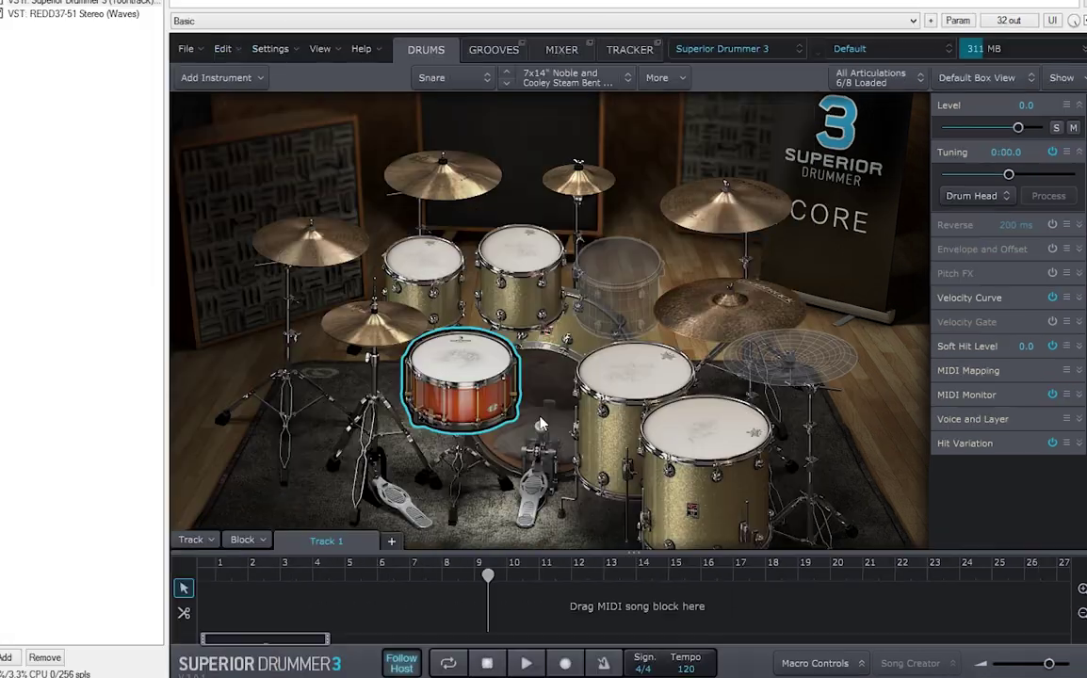
{"action": "left_click", "coordinate": [539, 412]}
{"action": "left_click", "coordinate": [481, 365]}
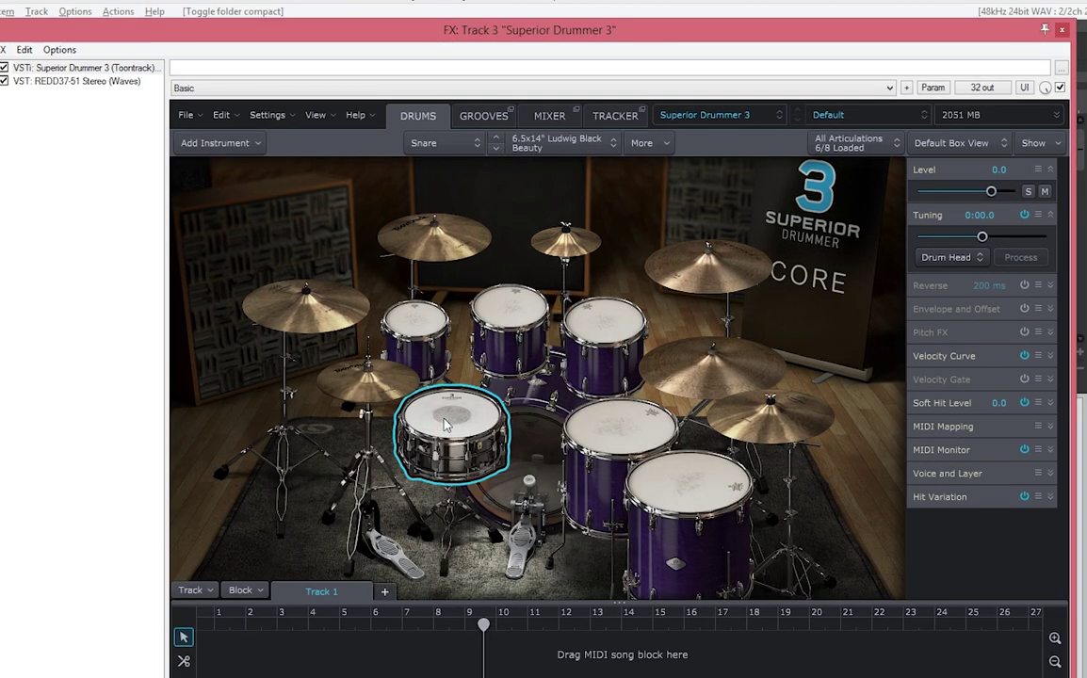
- Replace the purple kit's snare with the 6.5x14" Noble and Cooley Zildjian Cast Bronze and audition it
{"action": "right_click", "coordinate": [462, 367]}
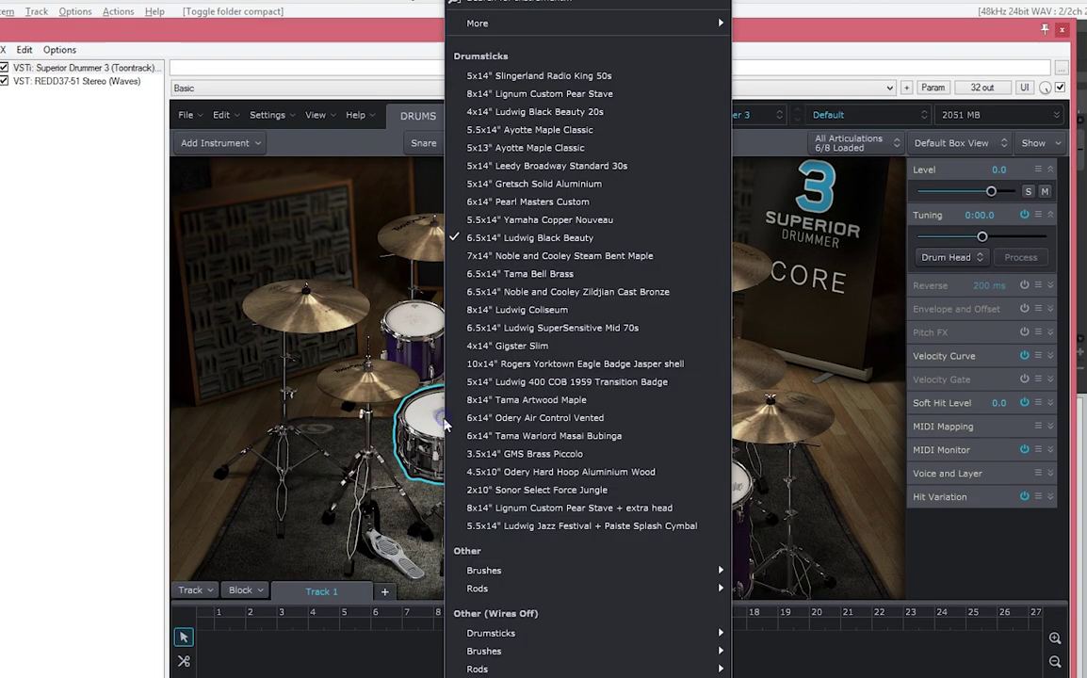
{"action": "left_click", "coordinate": [499, 292]}
{"action": "left_click", "coordinate": [450, 426]}
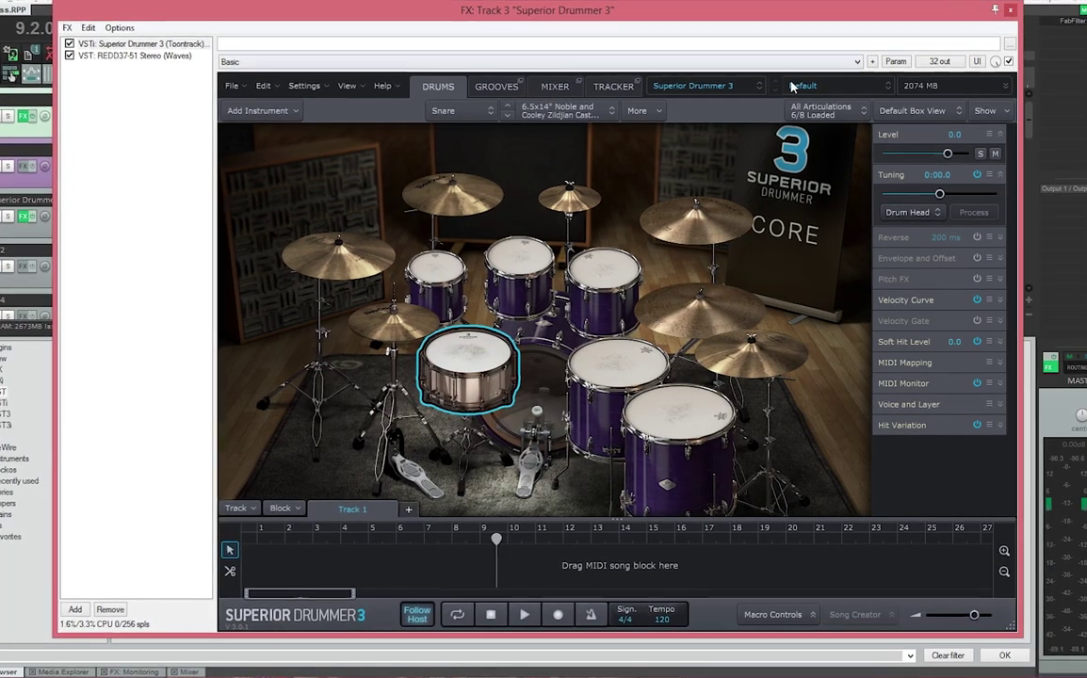
- Open the drum and mixer preset list and look at the Drum Kits part presets
{"action": "left_click", "coordinate": [804, 86]}
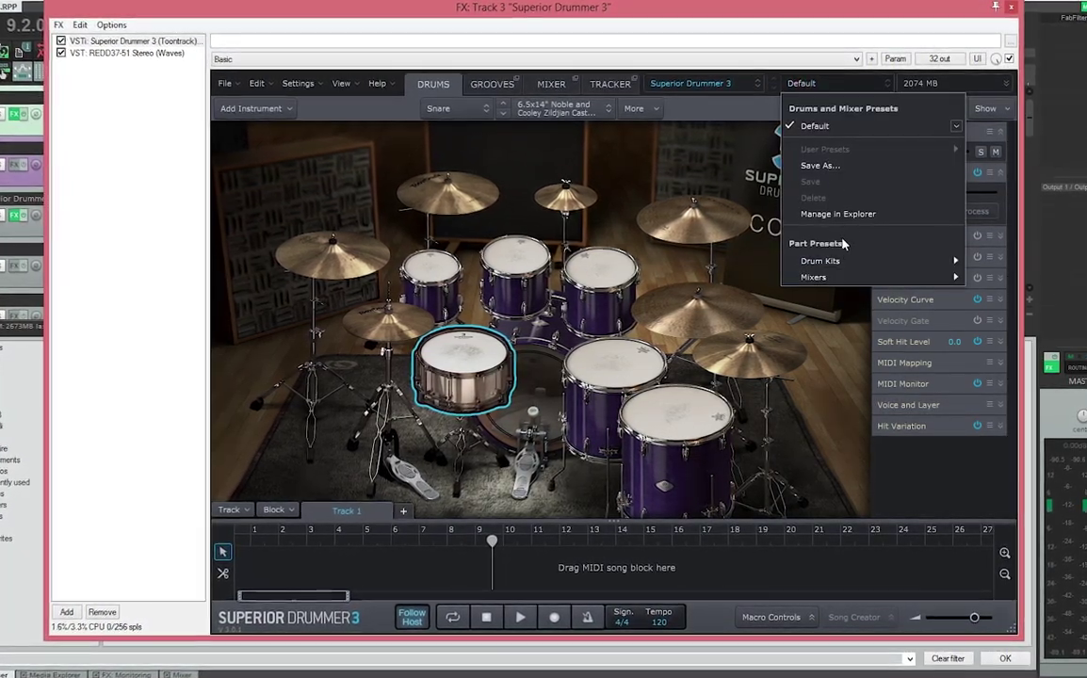
{"action": "mouse_move", "coordinate": [841, 263]}
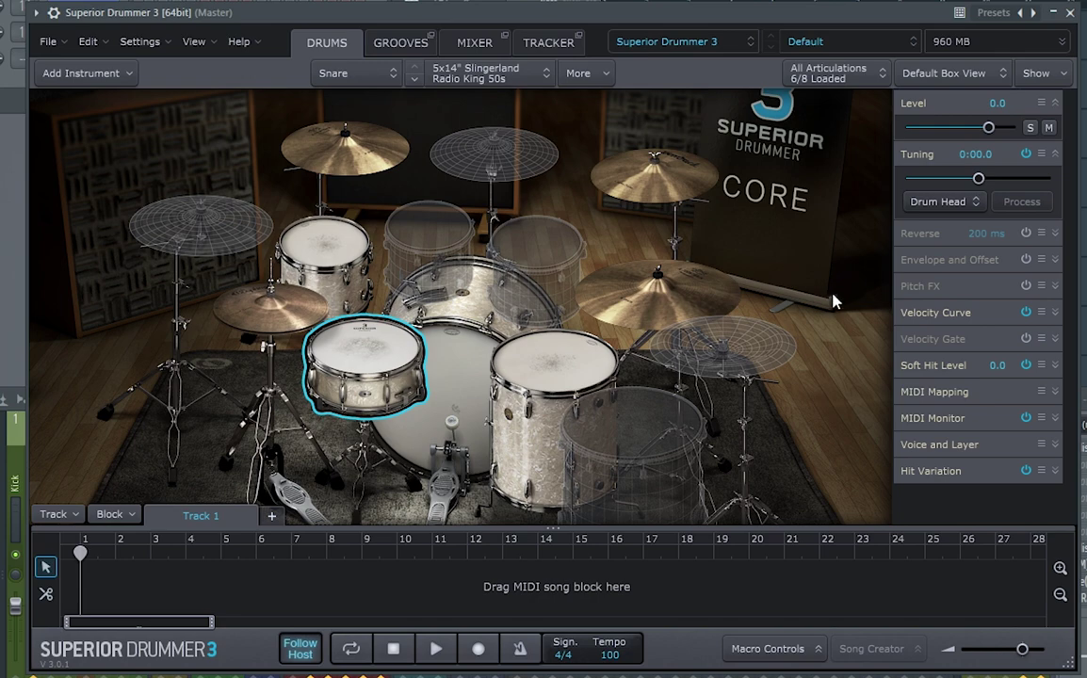
- Load a 10x12" Ayotte Classic as Racktom 2 and replace the kick with the 16x22" Premier Genista
{"action": "right_click", "coordinate": [405, 231]}
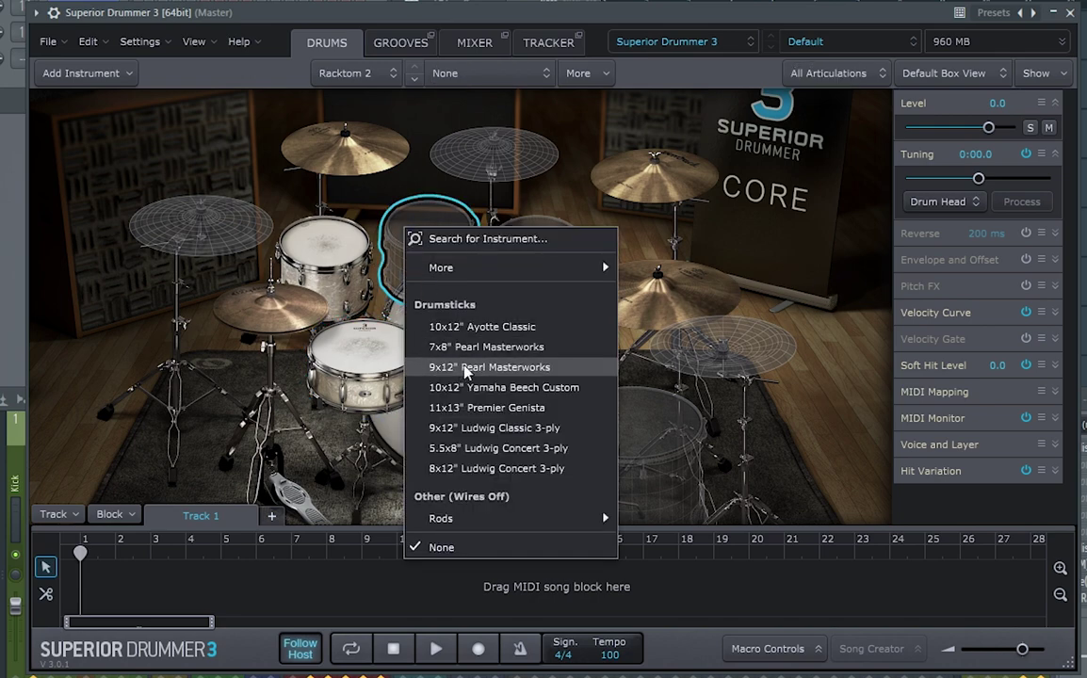
{"action": "left_click", "coordinate": [456, 326]}
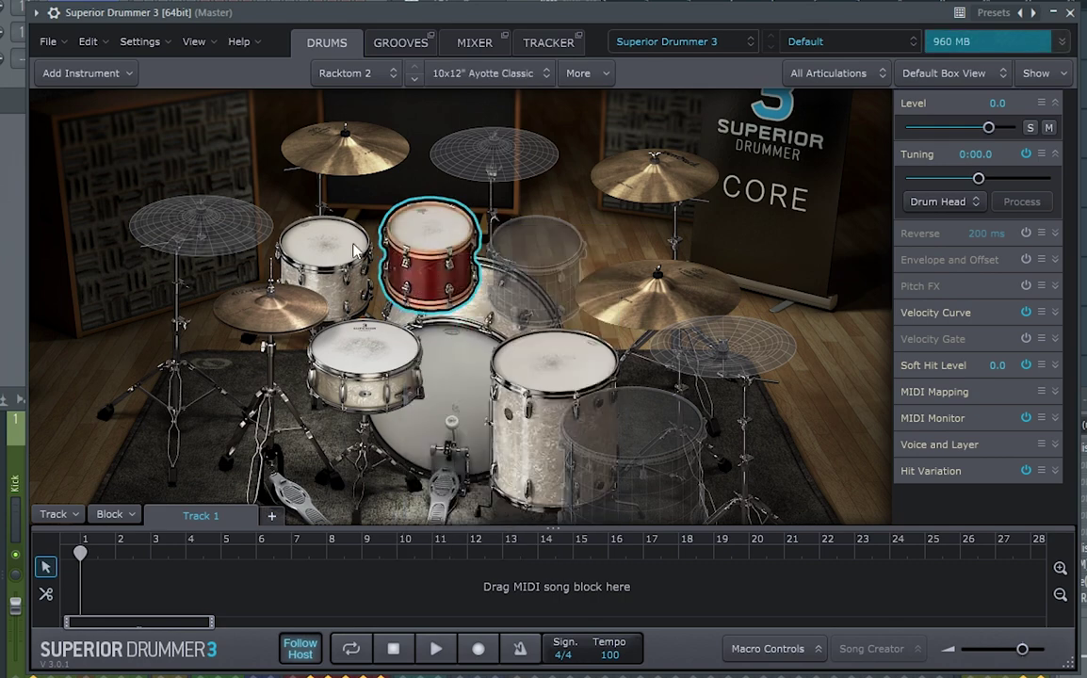
{"action": "right_click", "coordinate": [474, 389]}
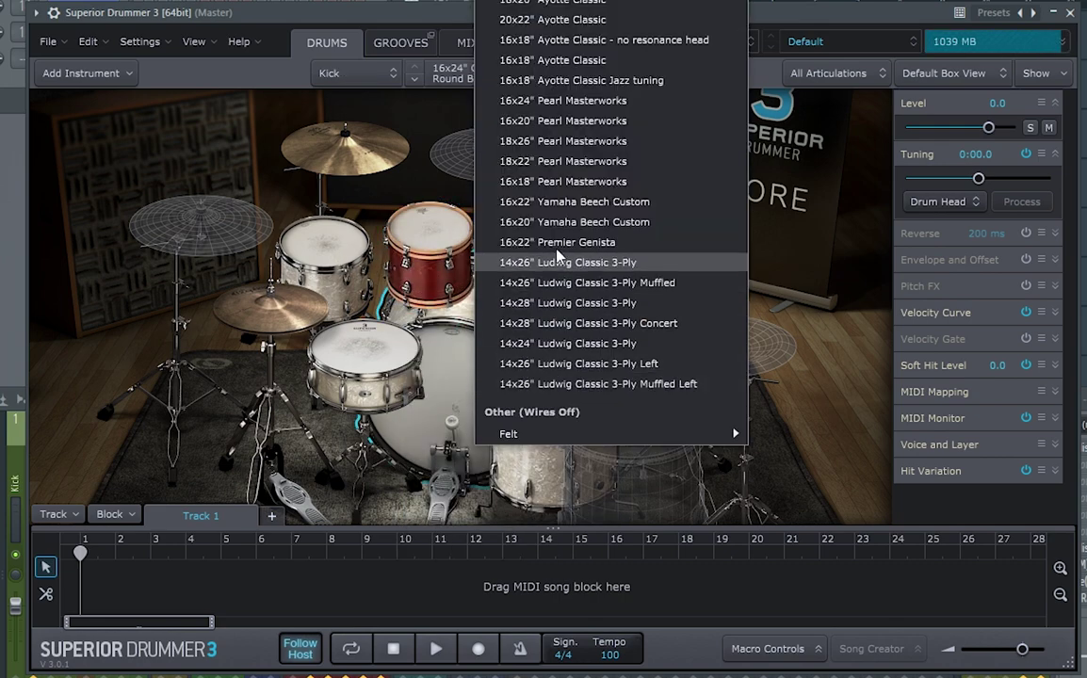
{"action": "left_click", "coordinate": [518, 243]}
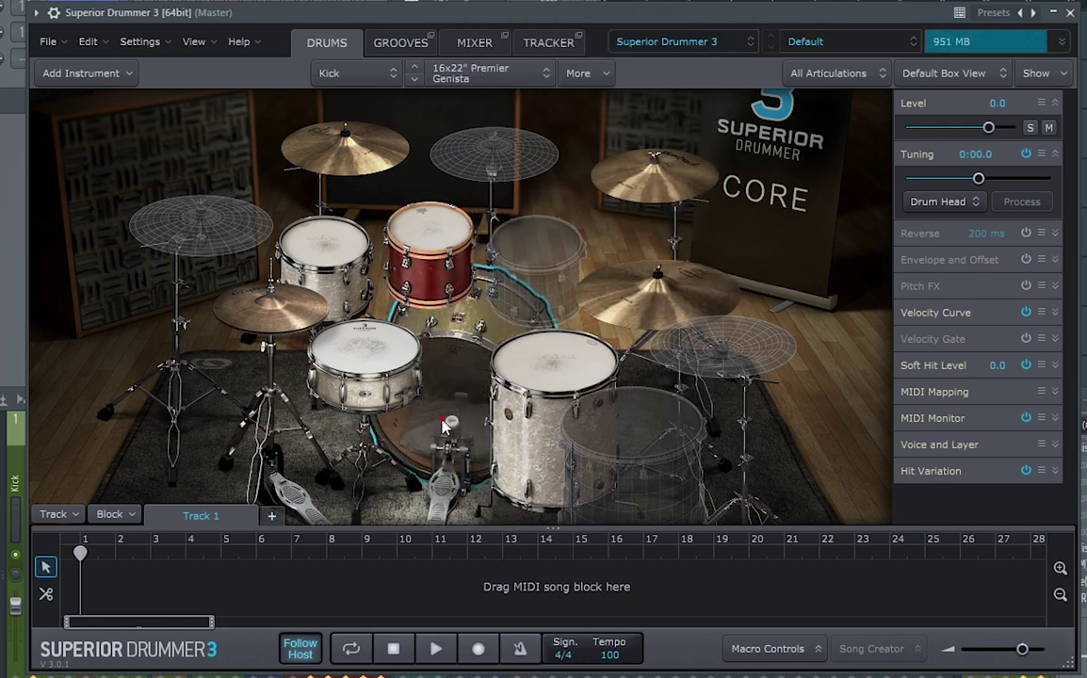
- Audition the snare, both rack toms and the Premier Genista kick of the mixed kit
{"action": "left_click", "coordinate": [374, 355]}
{"action": "left_click", "coordinate": [287, 232]}
{"action": "left_click", "coordinate": [419, 269]}
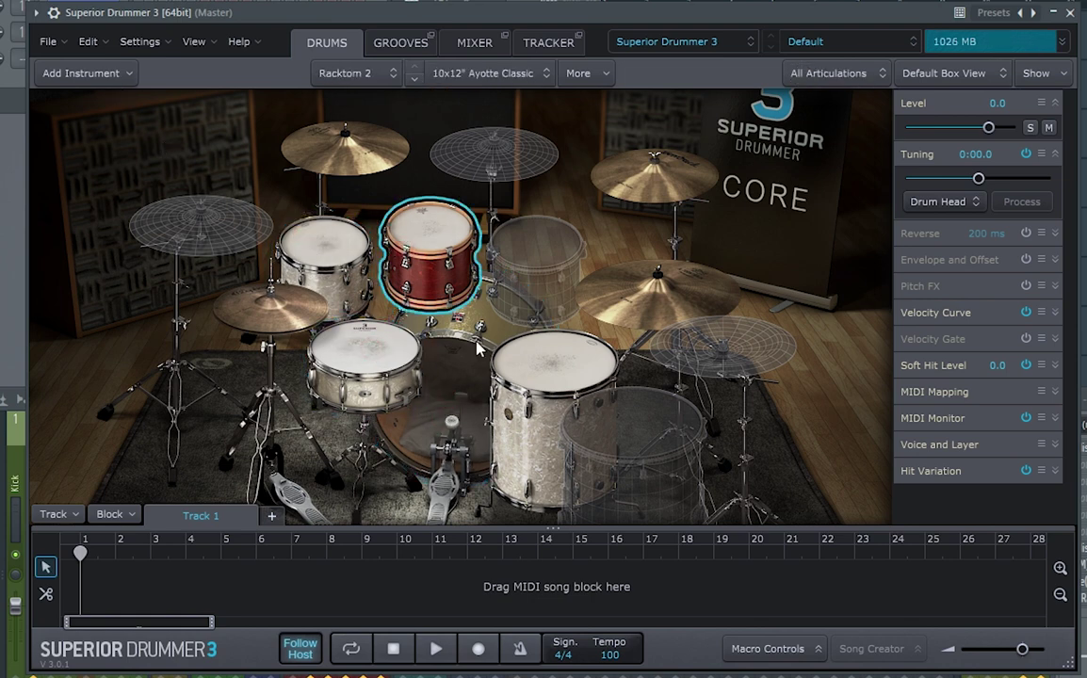
{"action": "left_click", "coordinate": [471, 369]}
- Import kick1.wav from the Kick folder and stack it on the Kick's Open articulation
{"action": "left_click", "coordinate": [107, 75]}
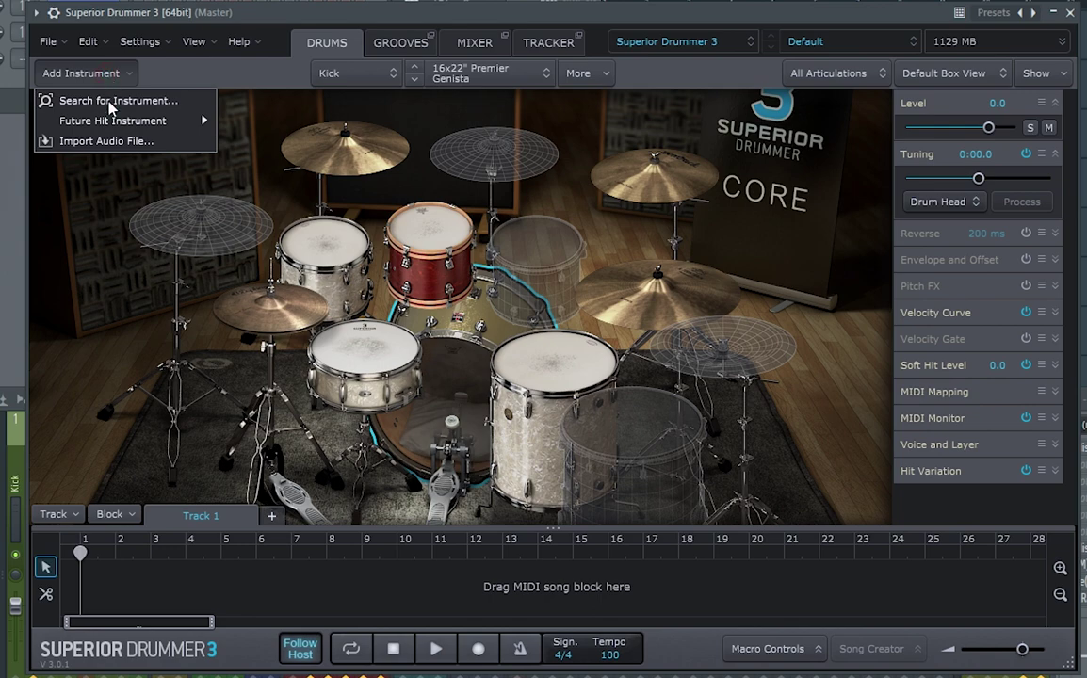
{"action": "left_click", "coordinate": [111, 141]}
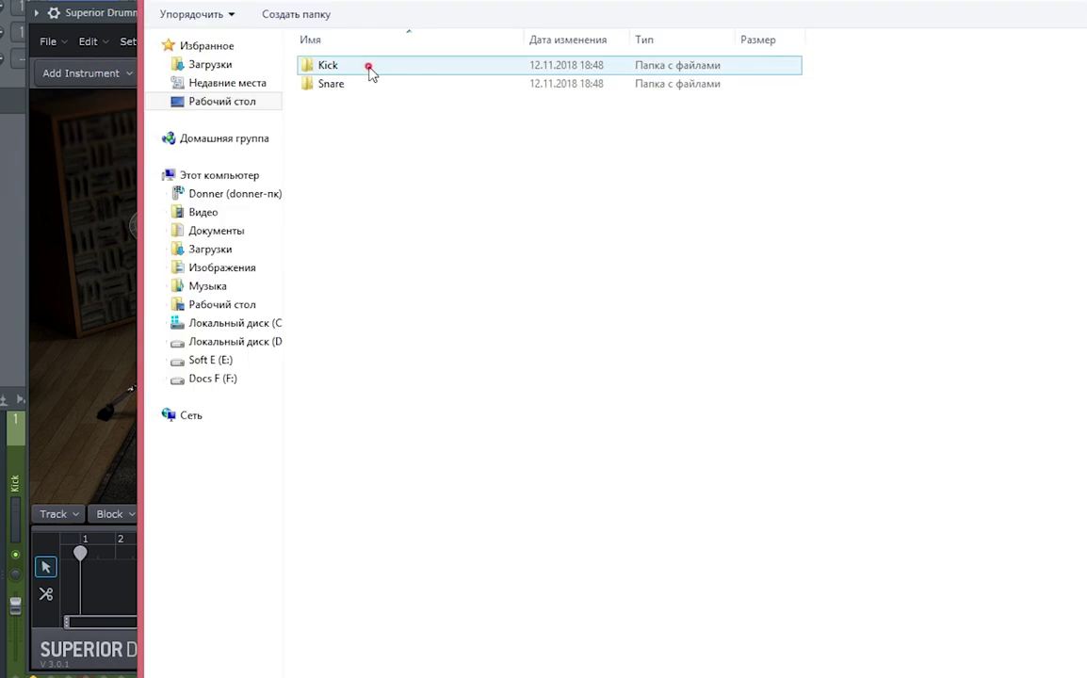
{"action": "double_click", "coordinate": [369, 68]}
{"action": "left_click", "coordinate": [340, 65]}
{"action": "double_click", "coordinate": [337, 66]}
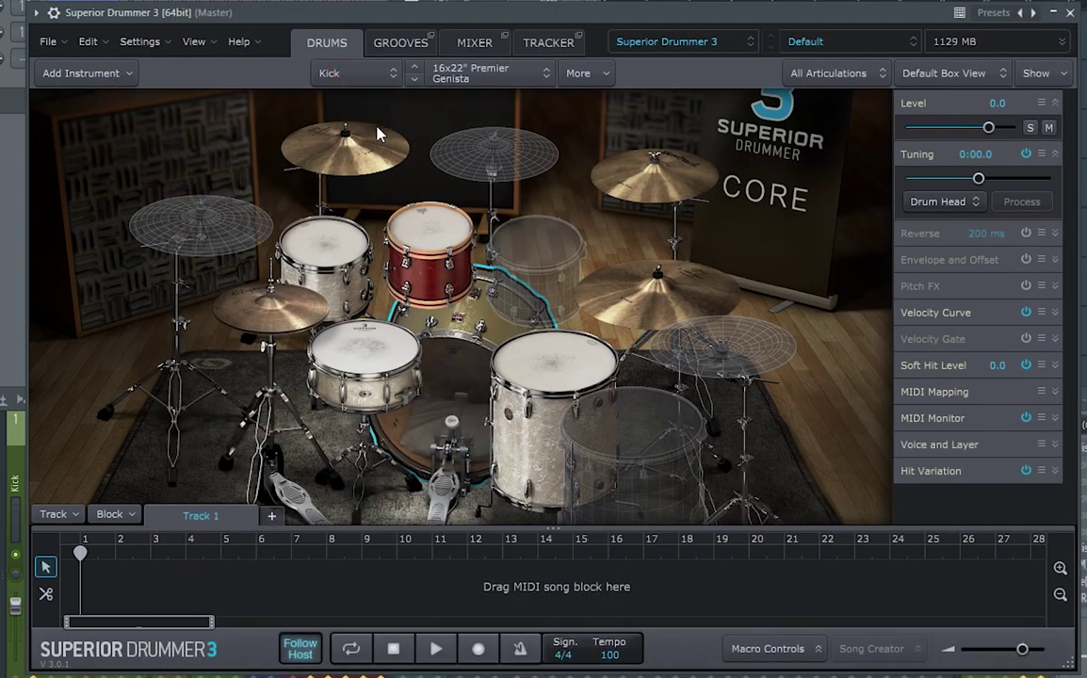
{"action": "left_click", "coordinate": [471, 309]}
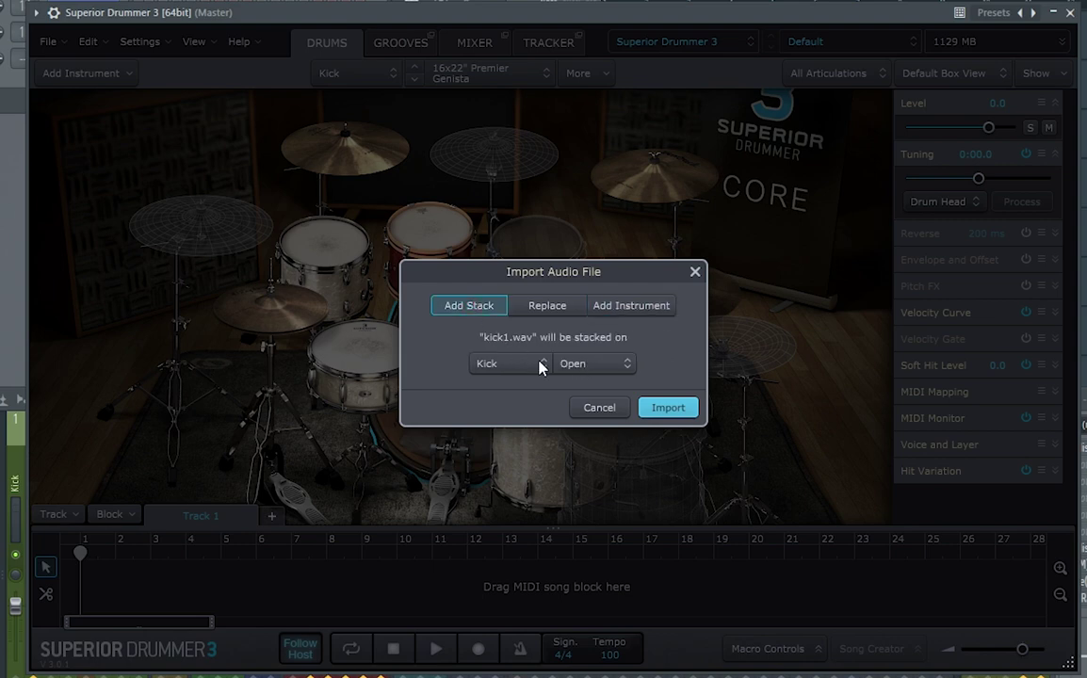
{"action": "left_click", "coordinate": [668, 408]}
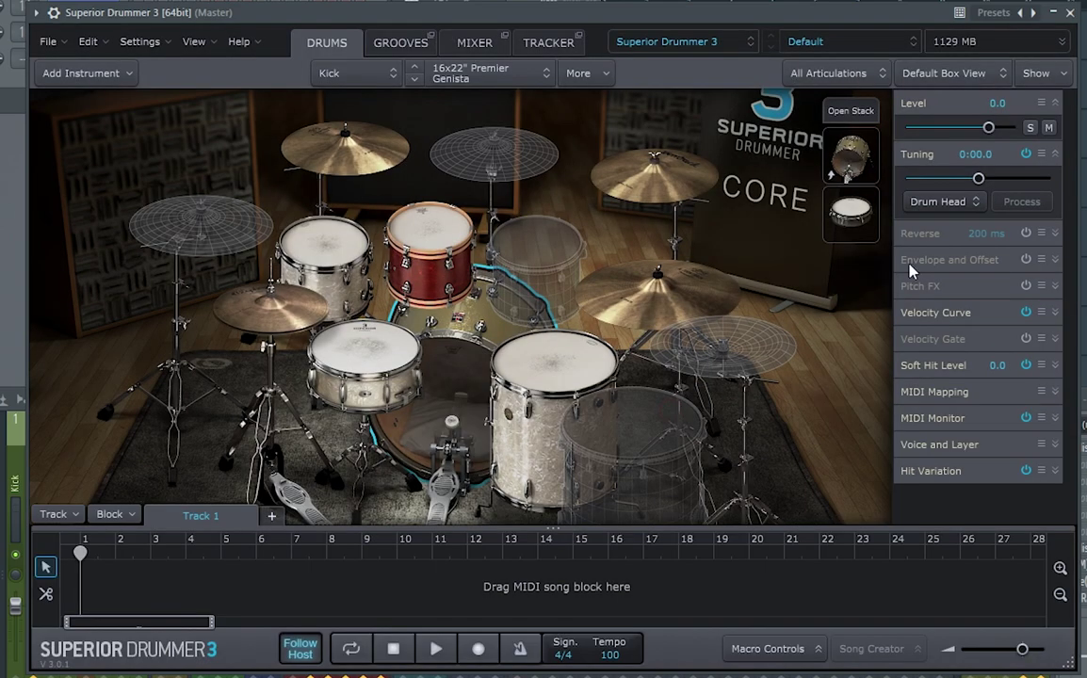
- Audition the kick1.wav layer, the complete Open stack and the original kick layer separately
{"action": "left_click", "coordinate": [856, 220]}
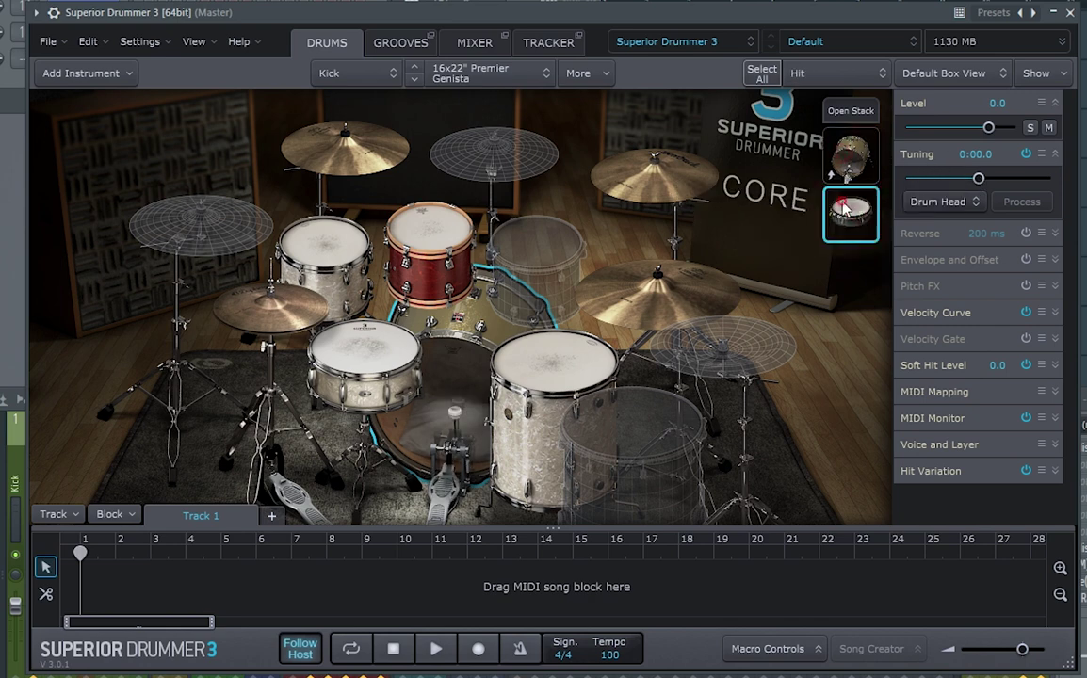
{"action": "left_click", "coordinate": [845, 112]}
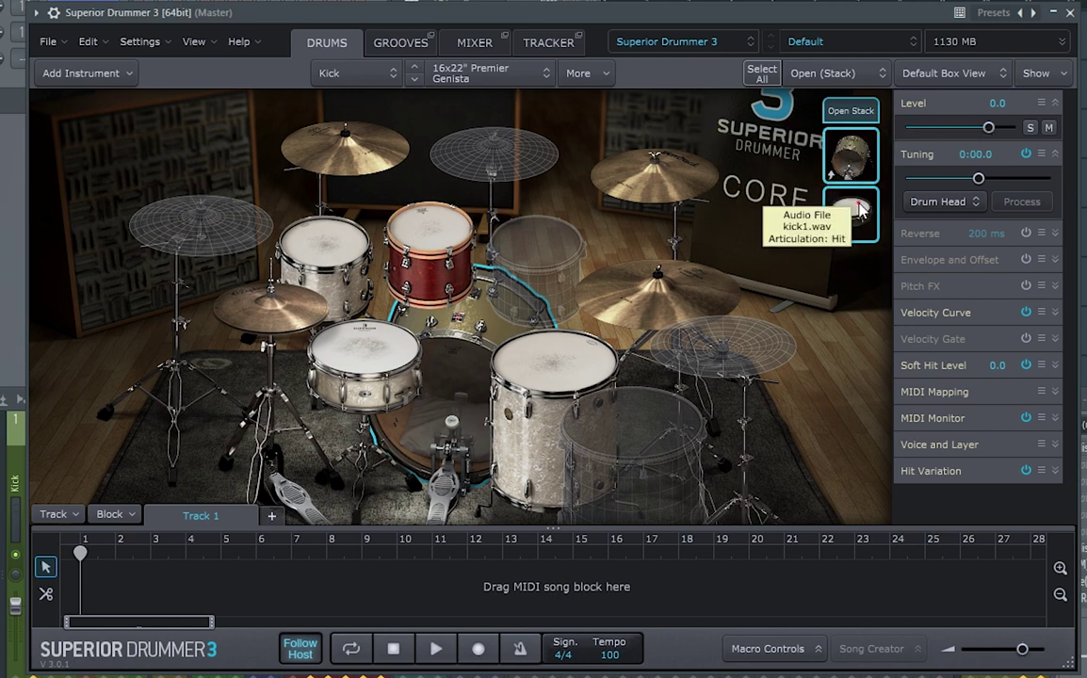
{"action": "left_click", "coordinate": [853, 151]}
- Lower the kick's level to -11.5 and audition the kick1.wav layer
{"action": "left_click_drag", "start_coordinate": [989, 129], "coordinate": [961, 129]}
{"action": "left_click", "coordinate": [852, 208]}
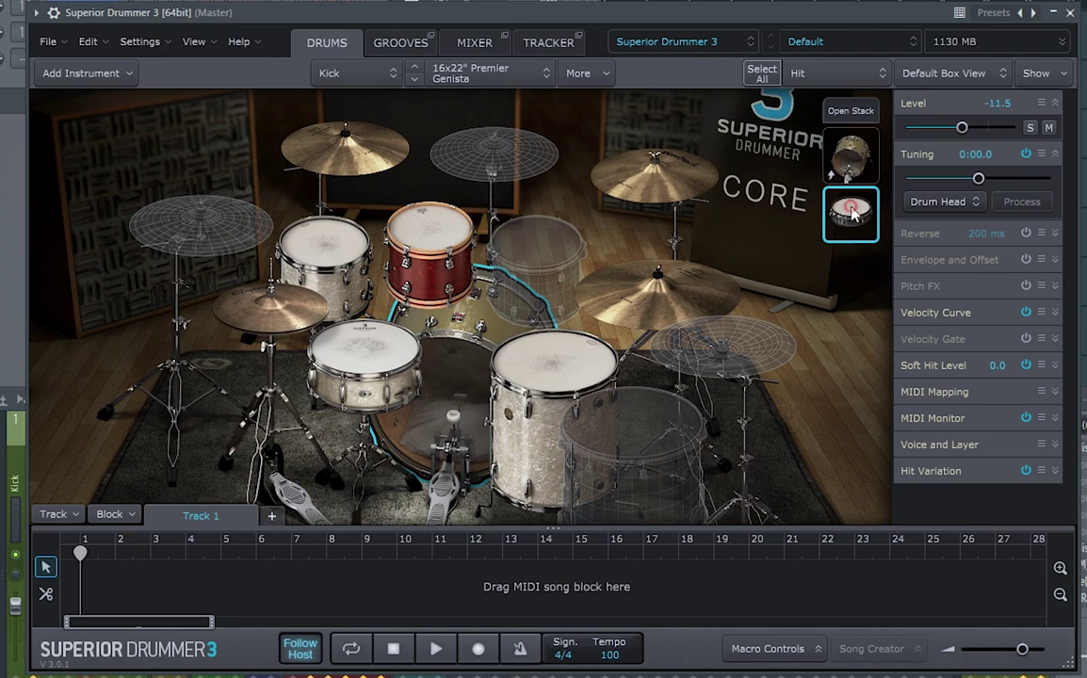
- Audition the layered kick and select its complete Open stack
{"action": "left_click", "coordinate": [441, 408]}
{"action": "left_click", "coordinate": [455, 371]}
{"action": "left_click", "coordinate": [850, 111]}
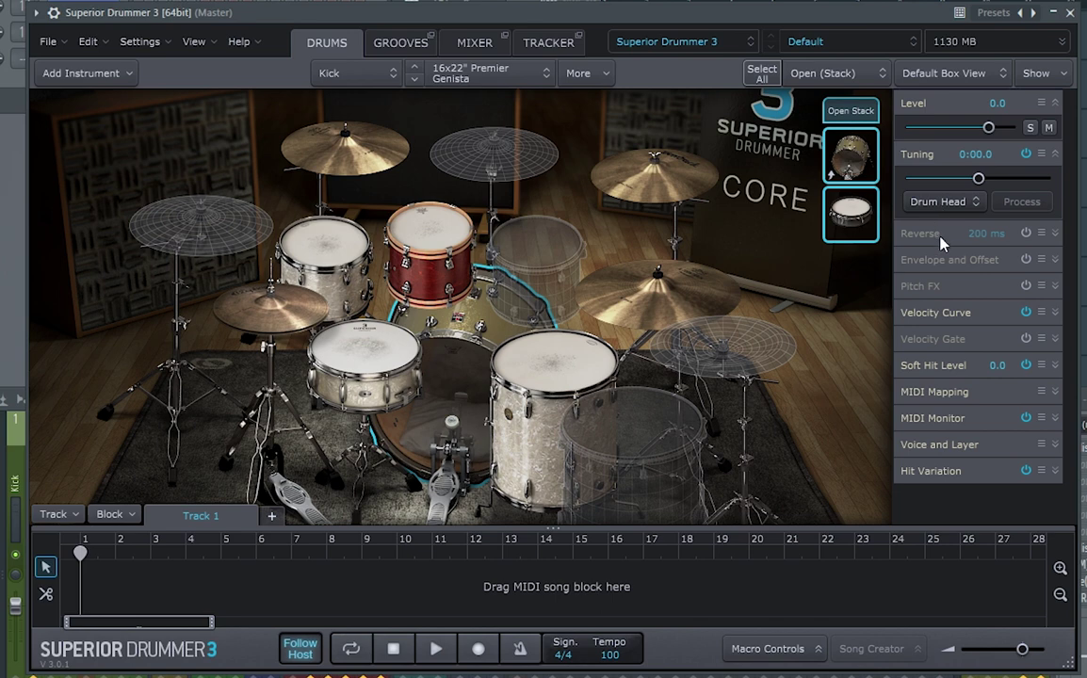
- Expand the stack's Reverse and Envelope and Offset sections, enabling Envelope and Offset with an offset of 7.1 ms
{"action": "left_click", "coordinate": [1054, 234]}
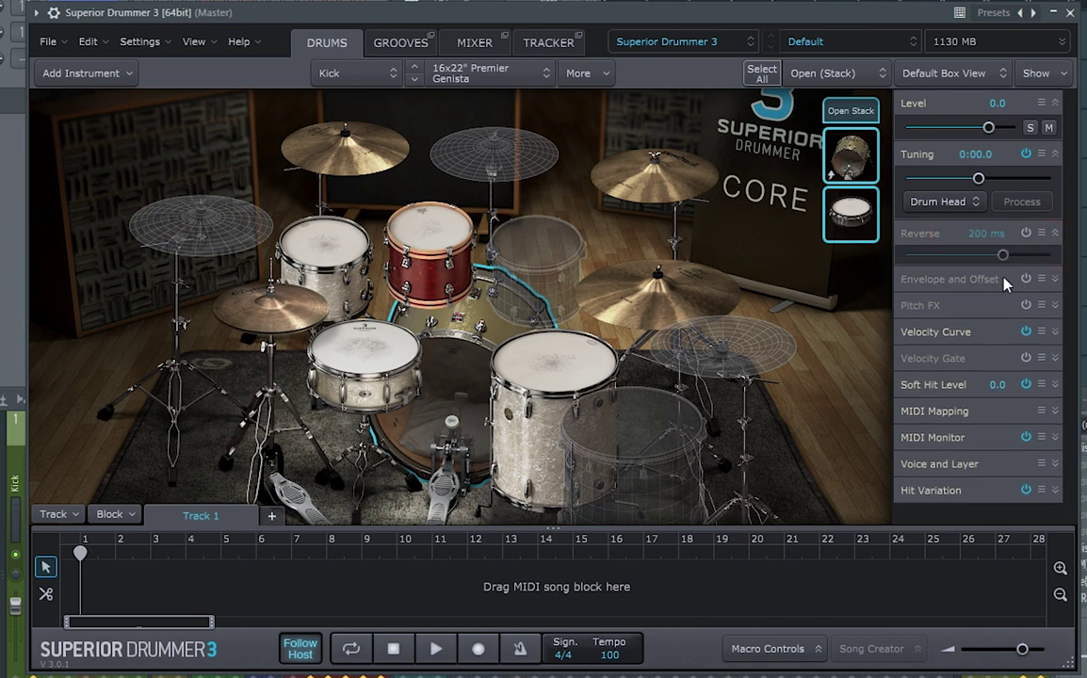
{"action": "left_click", "coordinate": [1054, 280]}
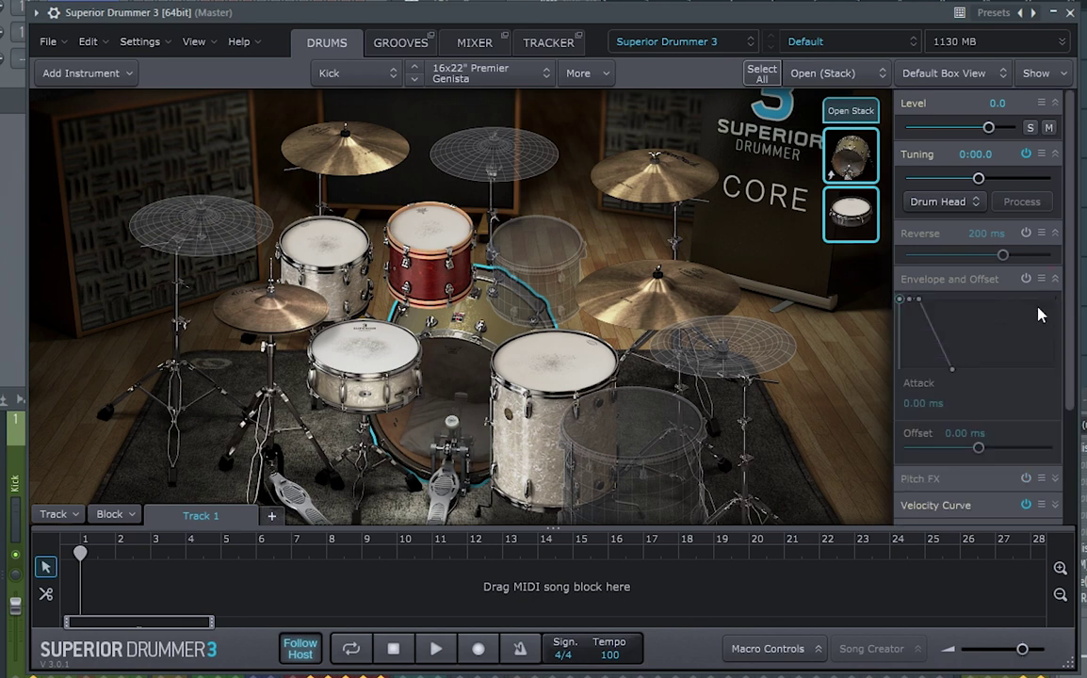
{"action": "left_click", "coordinate": [1026, 280]}
{"action": "left_click_drag", "start_coordinate": [979, 448], "coordinate": [981, 454]}
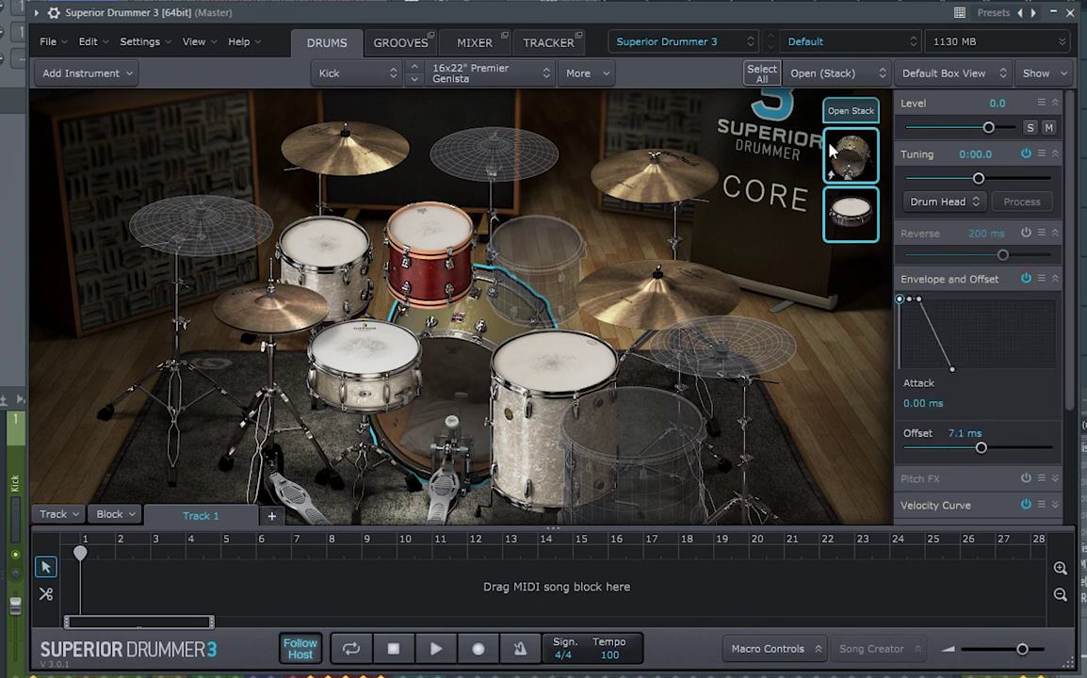
- Expand the stack's Pitch FX and Velocity Curve sections and add a curve point at In 64, Out 63
{"action": "scroll", "coordinate": [1045, 339], "scroll_direction": "down", "scroll_amount": 3}
{"action": "left_click", "coordinate": [1056, 328]}
{"action": "scroll", "coordinate": [1001, 419], "scroll_direction": "down", "scroll_amount": 2}
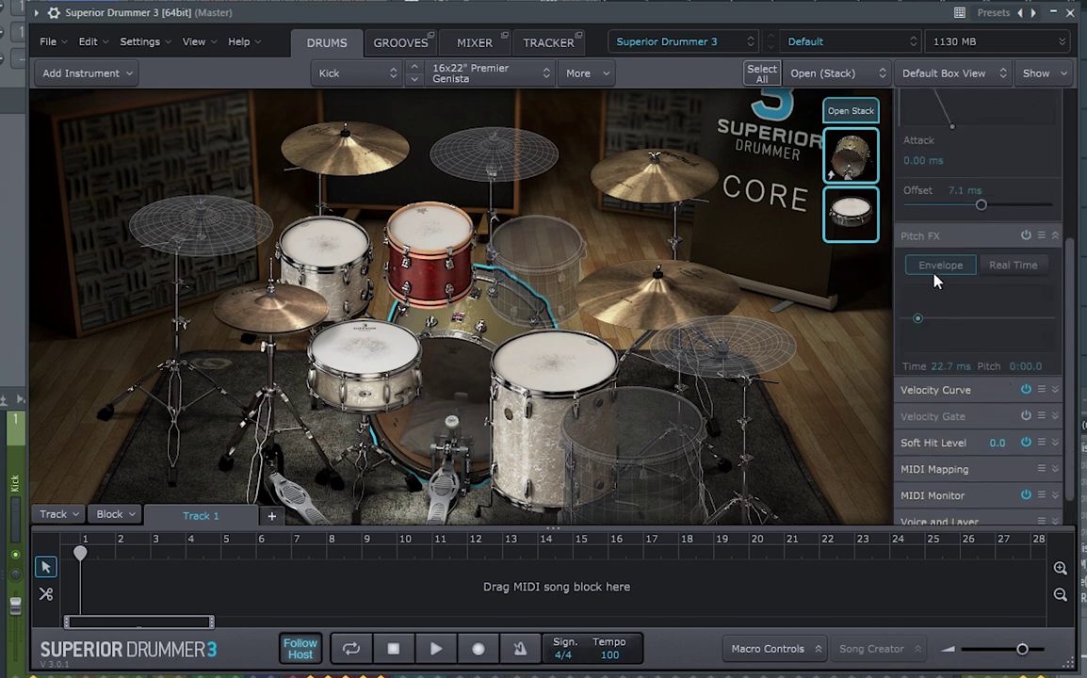
{"action": "left_click", "coordinate": [1054, 391]}
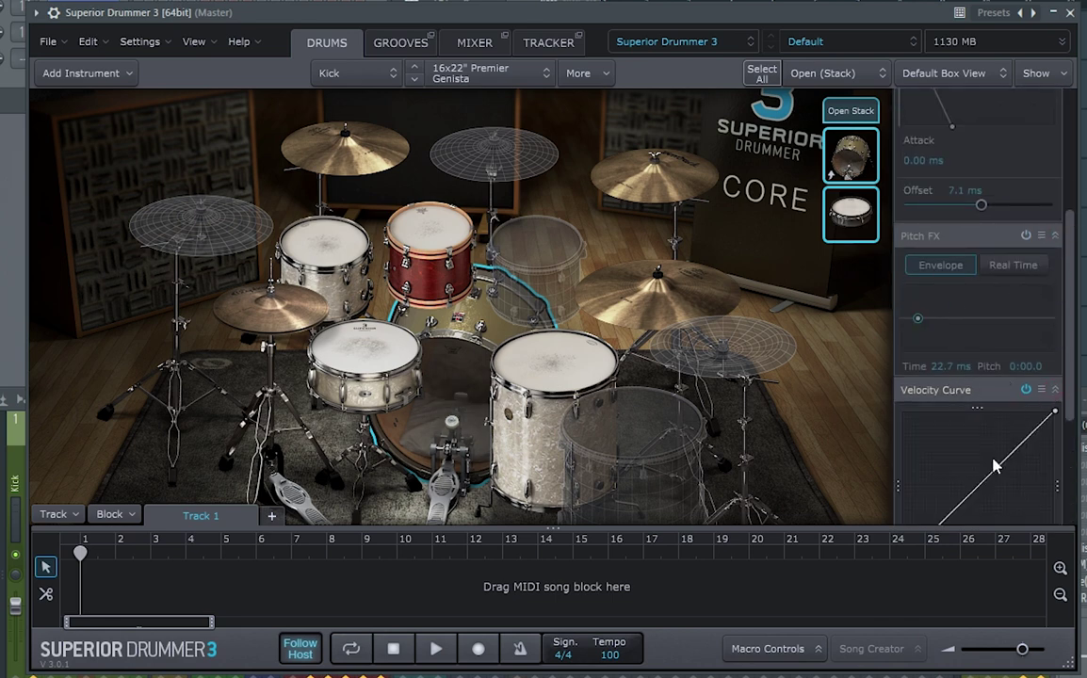
{"action": "scroll", "coordinate": [972, 298], "scroll_direction": "down", "scroll_amount": 3}
{"action": "left_click", "coordinate": [979, 276]}
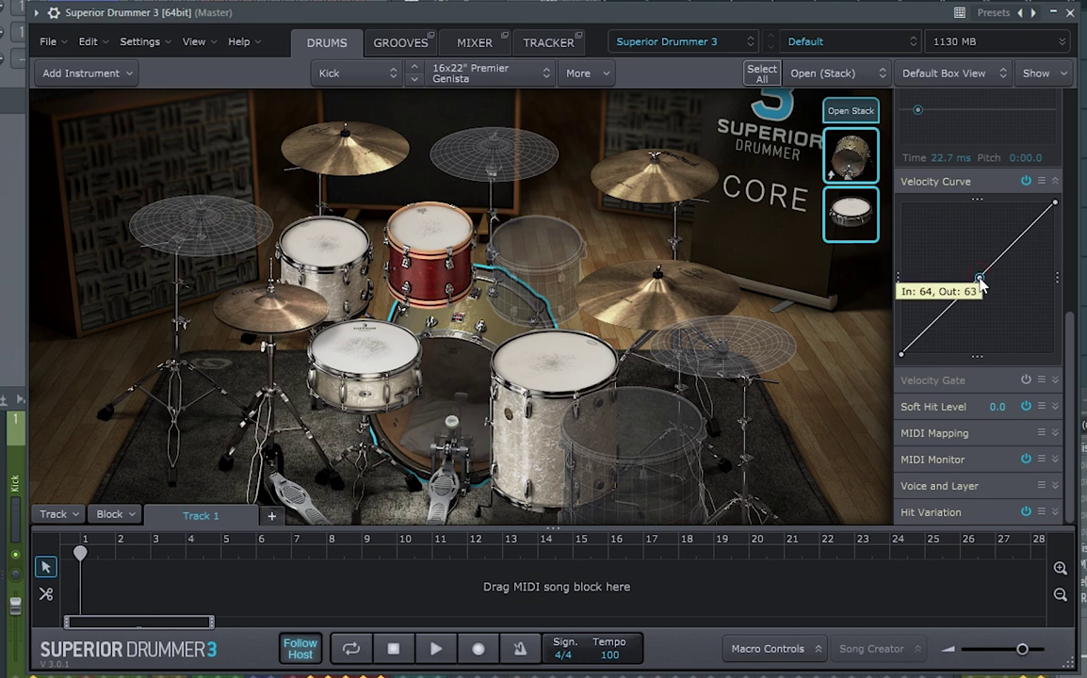
- Try a Velocity Gate low limit of 9 on the Open stack, restoring it to 0 and turning the gate off
{"action": "left_click", "coordinate": [1054, 380]}
{"action": "left_click_drag", "start_coordinate": [914, 428], "coordinate": [927, 428]}
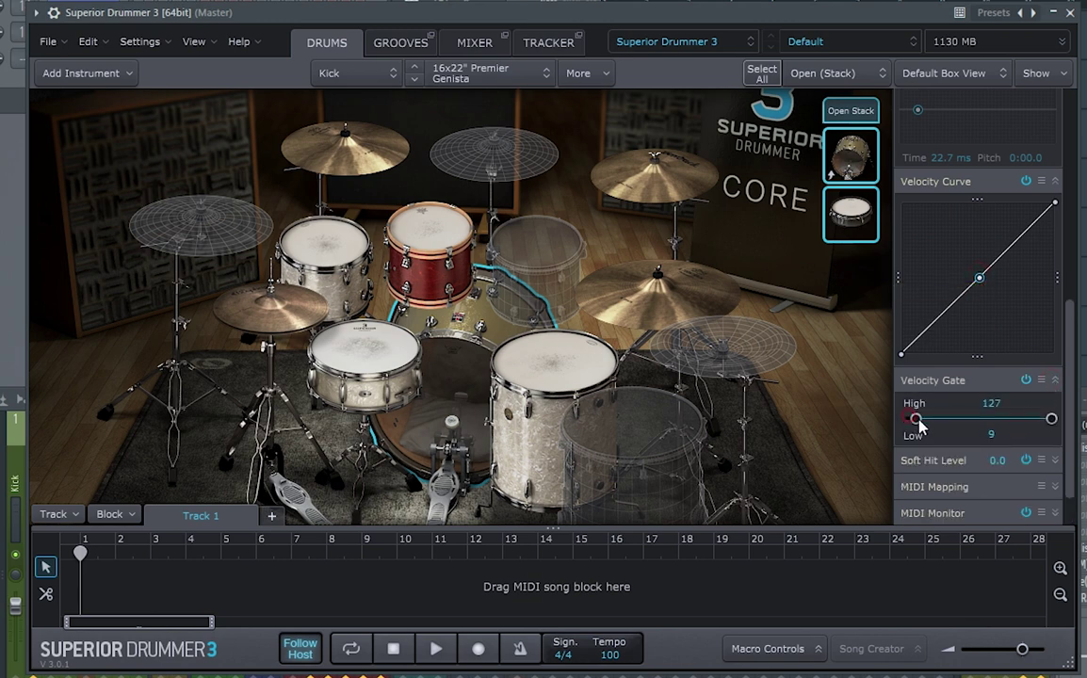
{"action": "left_click_drag", "start_coordinate": [1054, 426], "coordinate": [1055, 424]}
{"action": "left_click_drag", "start_coordinate": [918, 419], "coordinate": [899, 425]}
{"action": "left_click", "coordinate": [1025, 380]}
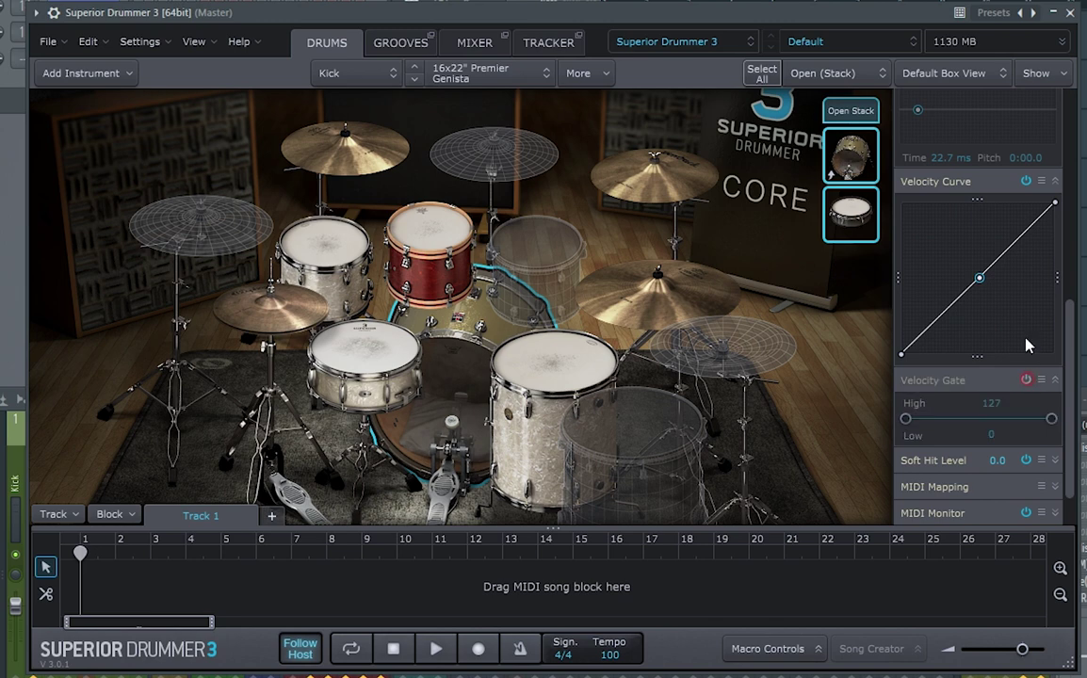
- Turn off the stack's Velocity Curve and expand the Hit Variation options
{"action": "left_click", "coordinate": [1026, 182]}
{"action": "left_click_drag", "start_coordinate": [1071, 339], "coordinate": [1078, 377]}
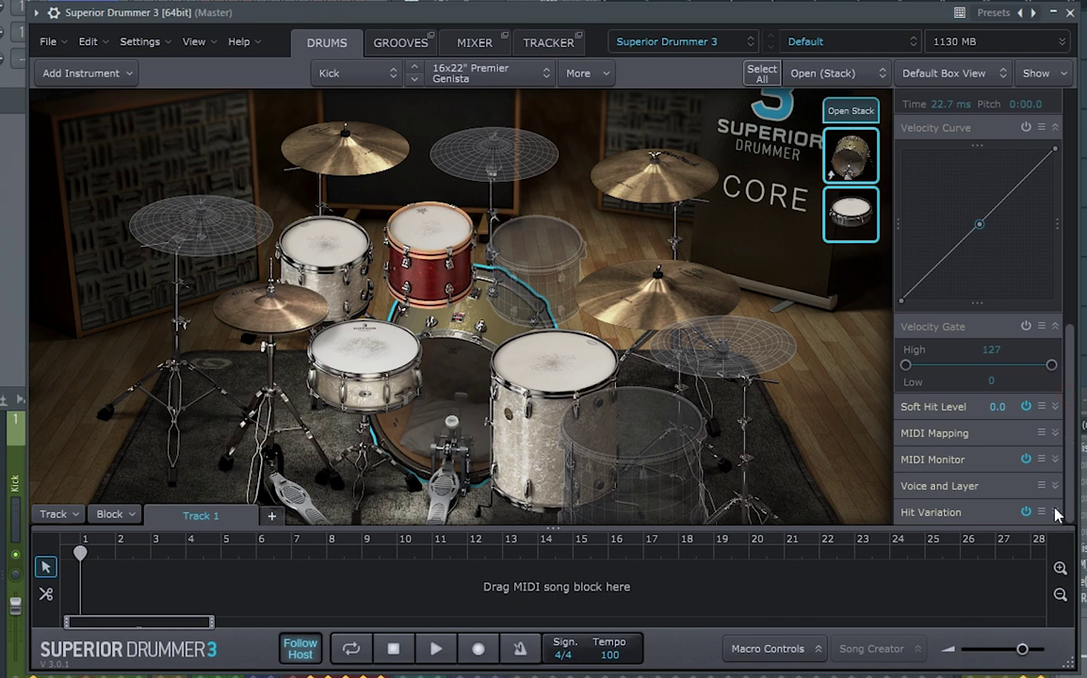
{"action": "left_click_drag", "start_coordinate": [1064, 414], "coordinate": [1068, 455]}
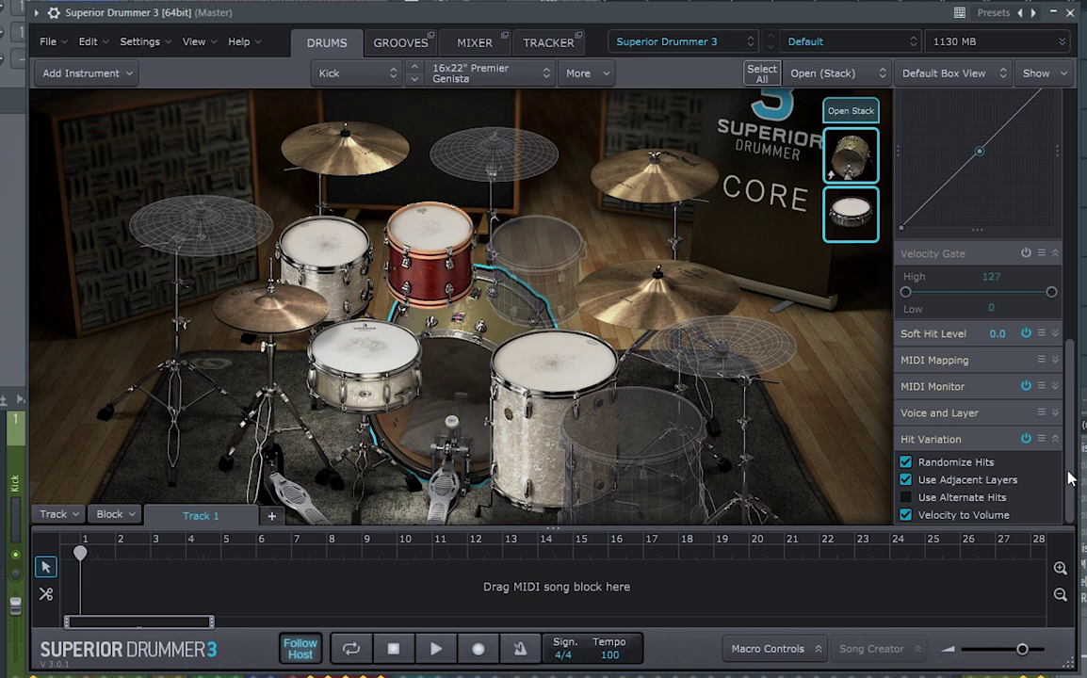
- Switch the property box view to All and expand the Smoothing section
{"action": "left_click", "coordinate": [968, 79]}
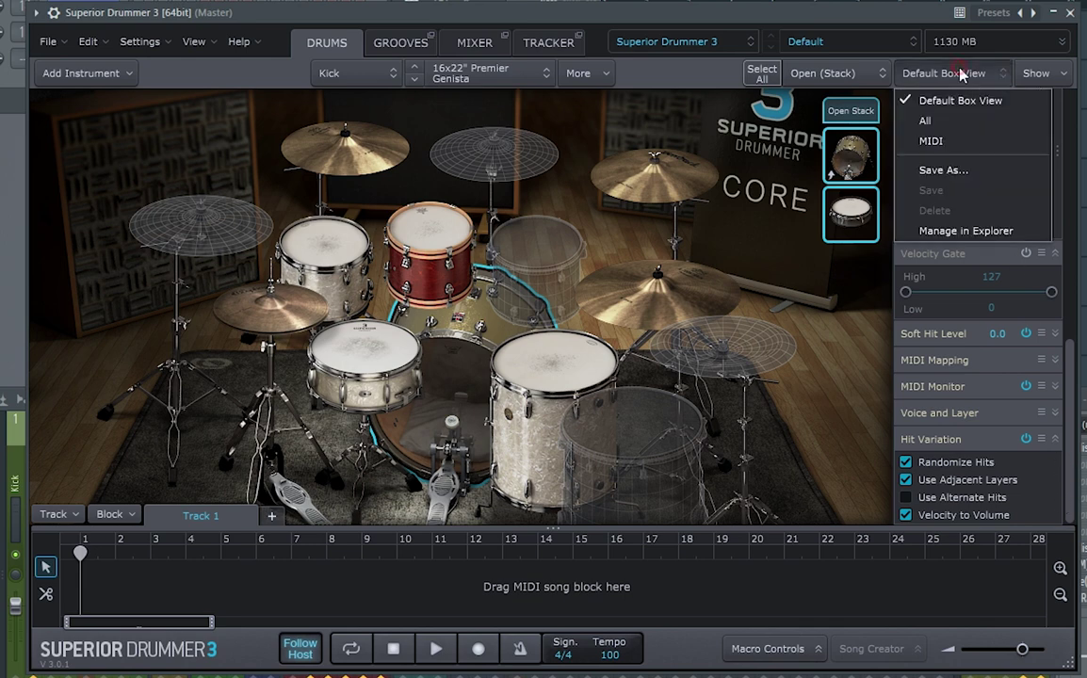
{"action": "left_click", "coordinate": [925, 119]}
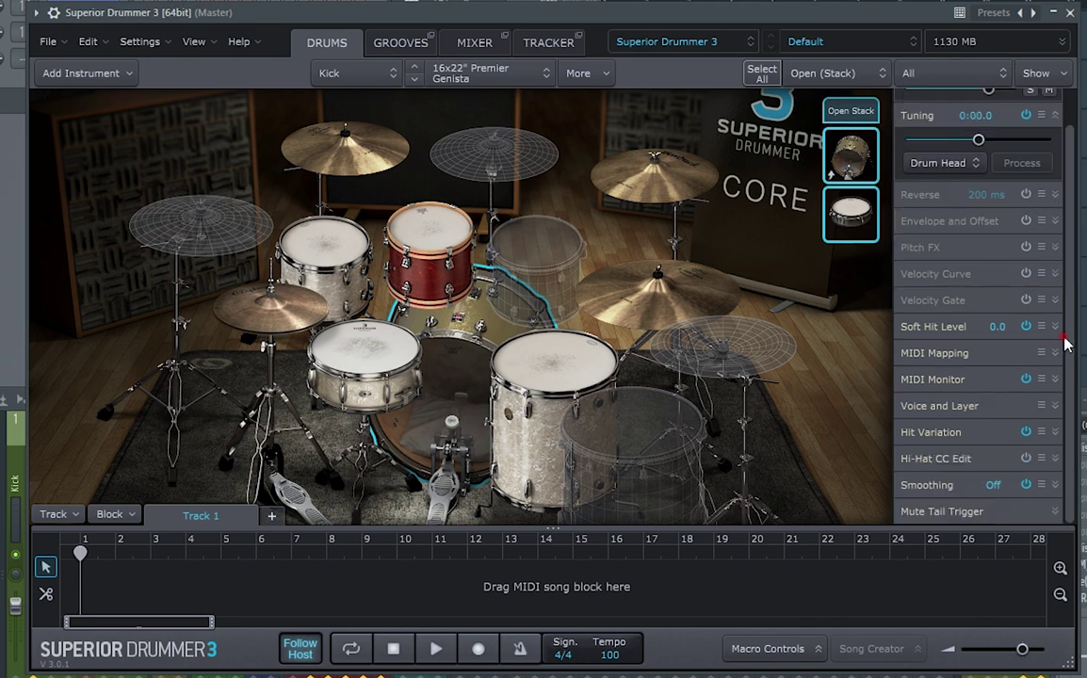
{"action": "left_click", "coordinate": [1054, 485]}
{"action": "left_click_drag", "start_coordinate": [1075, 398], "coordinate": [1071, 458]}
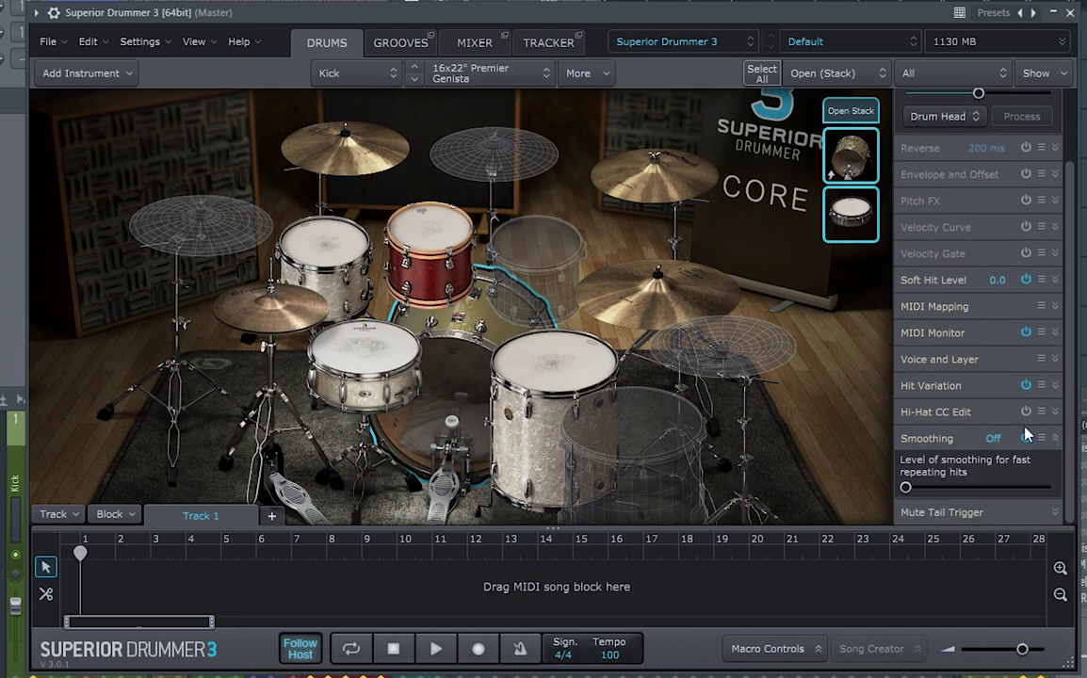
{"action": "double_click", "coordinate": [997, 440]}
{"action": "left_click", "coordinate": [940, 439]}
- Lower Smoothing to Off on Cymbal 2 and audition it against Cymbal 4
{"action": "left_click", "coordinate": [646, 179]}
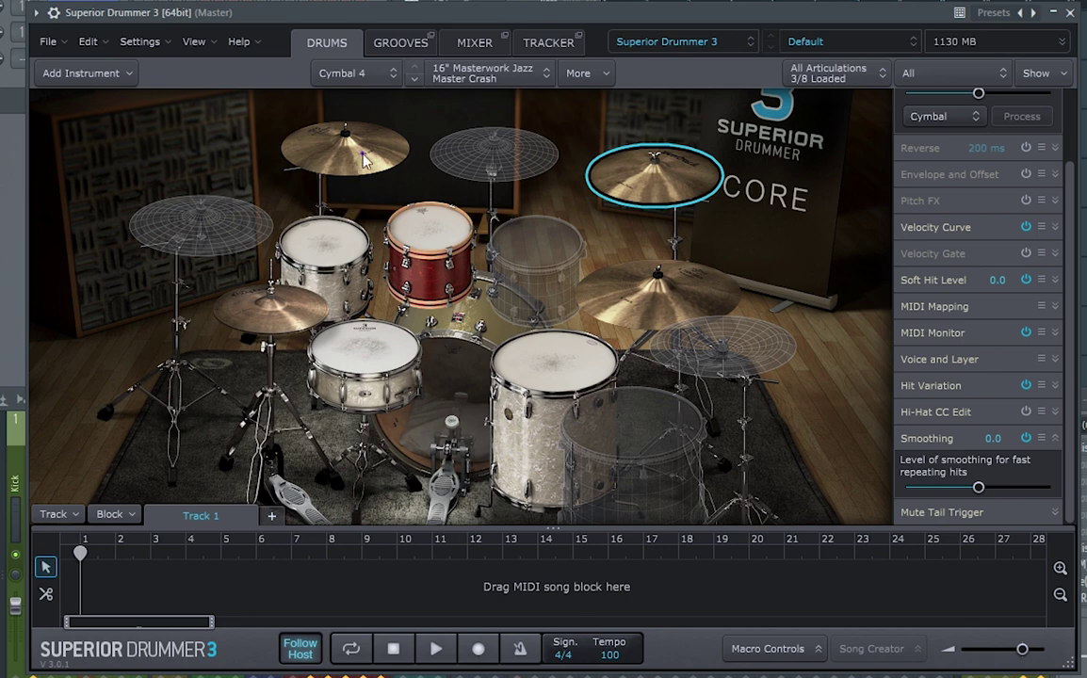
{"action": "right_click", "coordinate": [330, 144]}
{"action": "left_click_drag", "start_coordinate": [979, 488], "coordinate": [885, 492]}
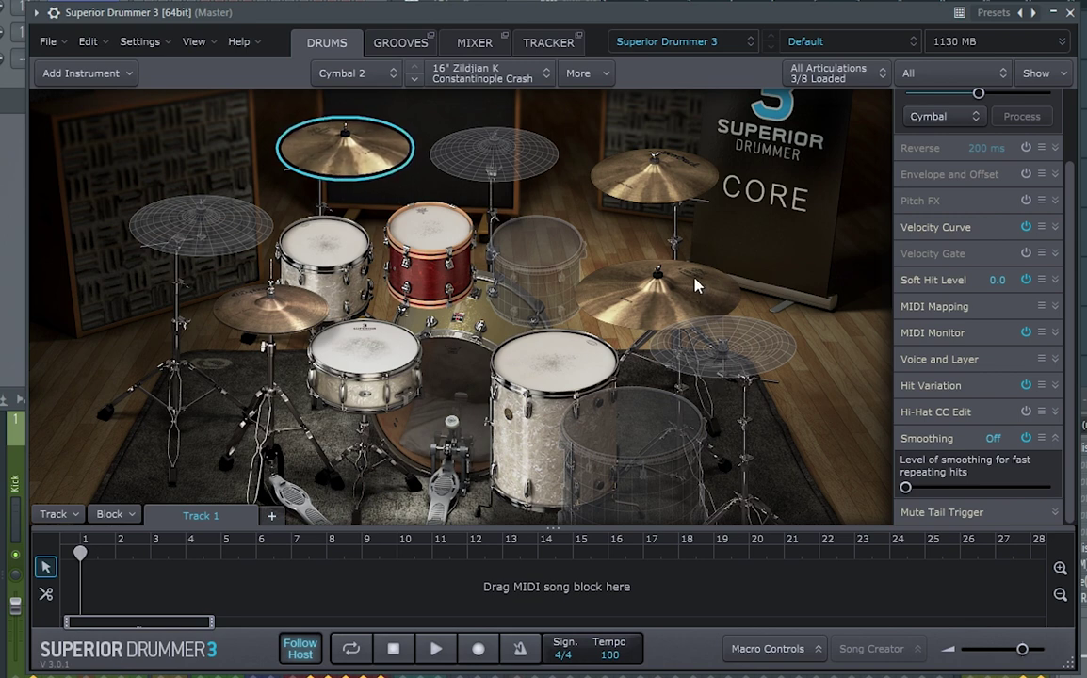
{"action": "left_click", "coordinate": [665, 197]}
{"action": "left_click", "coordinate": [344, 146]}
{"action": "left_click", "coordinate": [657, 199]}
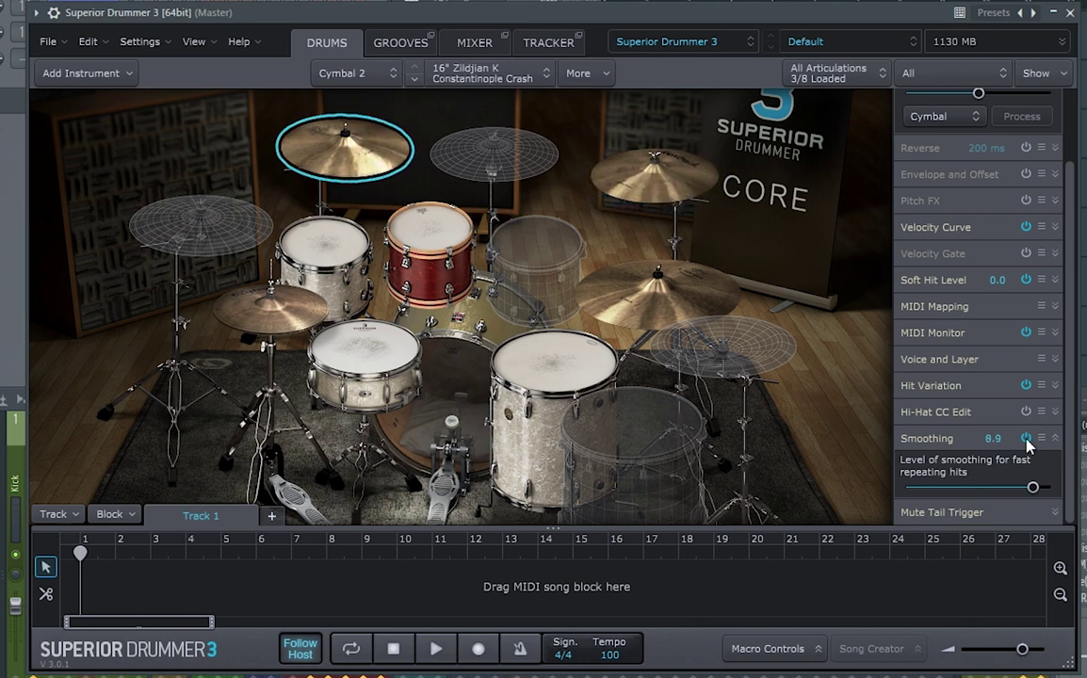
- Toggle Cymbal 2's Smoothing off and on for comparison and lower its smoothing level
{"action": "left_click", "coordinate": [1026, 439]}
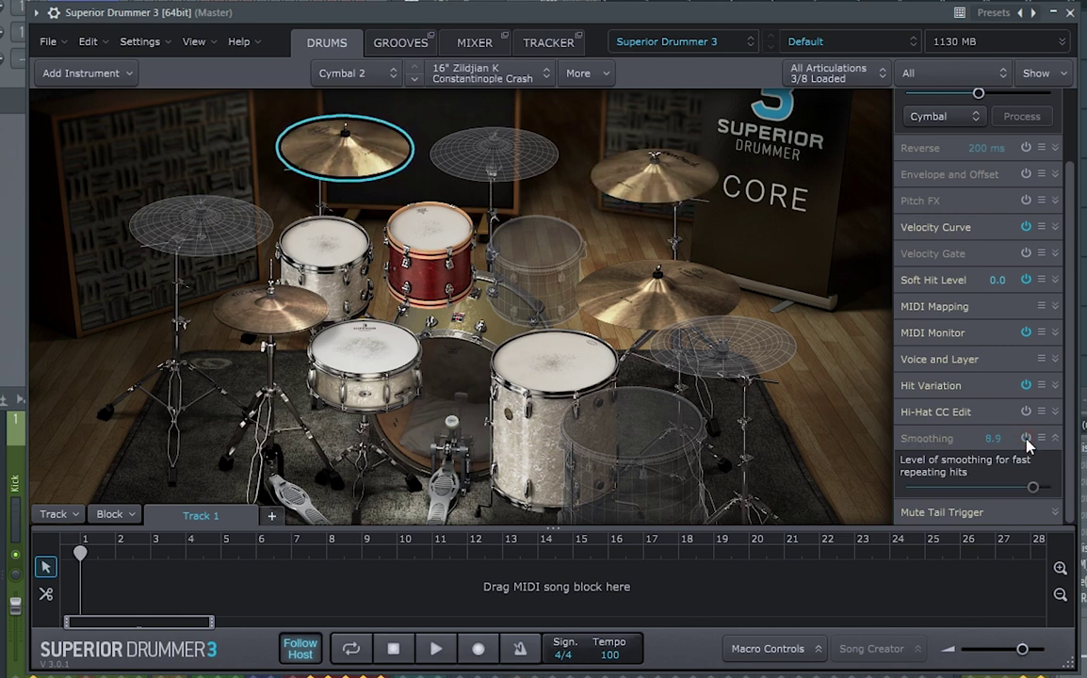
{"action": "left_click", "coordinate": [1025, 439]}
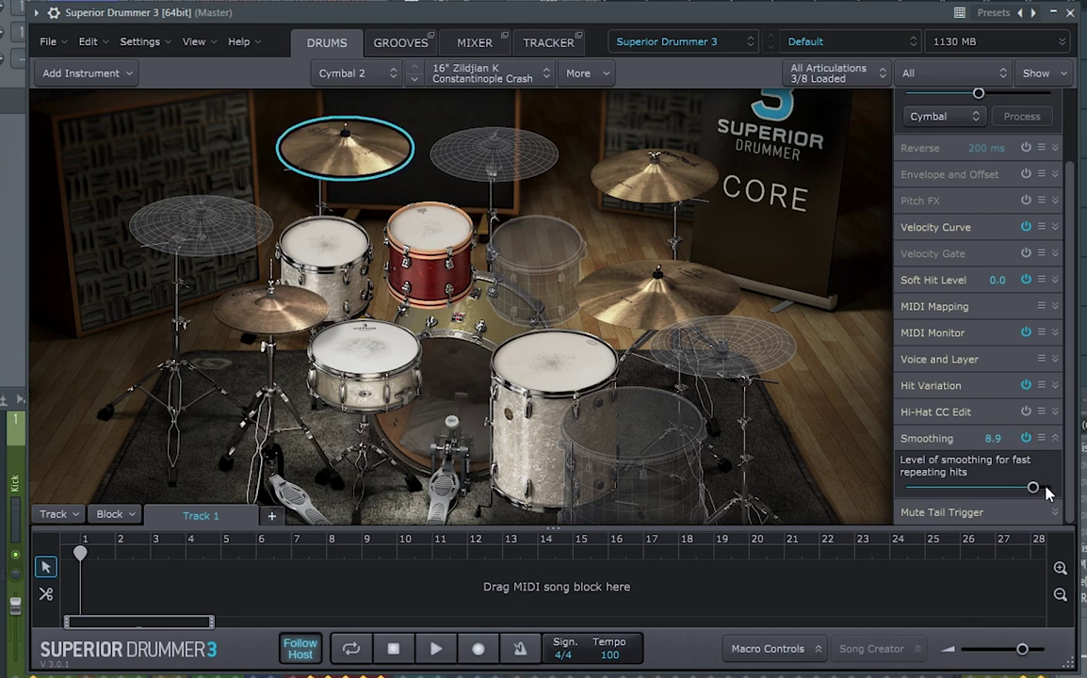
{"action": "left_click_drag", "start_coordinate": [1033, 488], "coordinate": [955, 501]}
- Select the Ride and the Hi-Hat in turn to check their Smoothing settings
{"action": "left_click", "coordinate": [602, 288]}
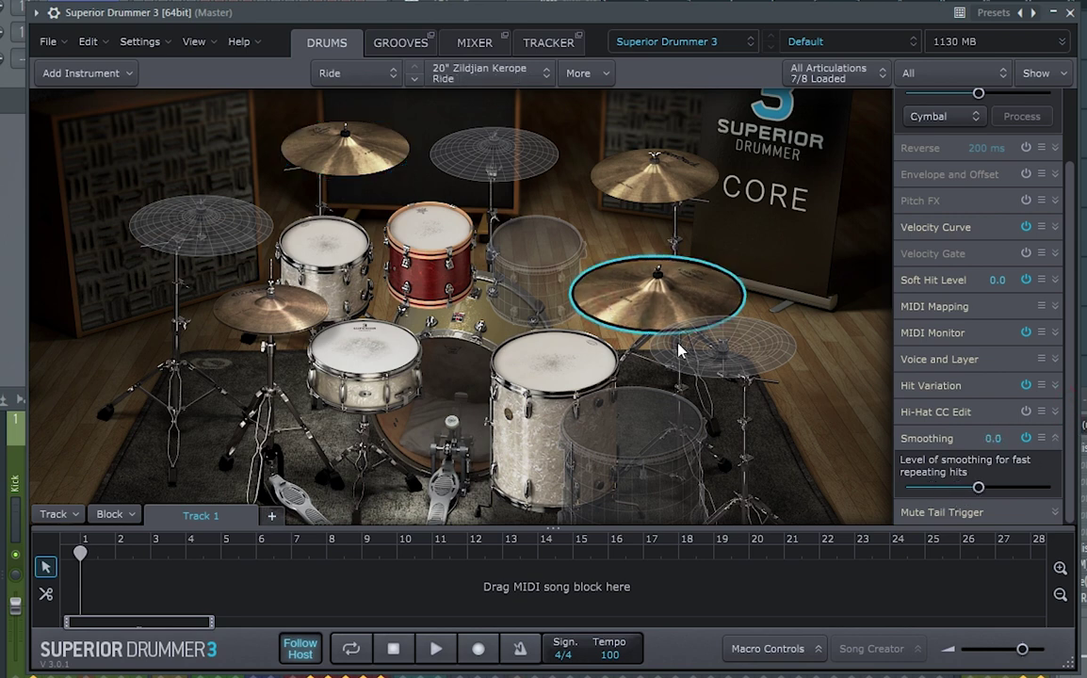
{"action": "right_click", "coordinate": [301, 312]}
{"action": "left_click", "coordinate": [611, 232]}
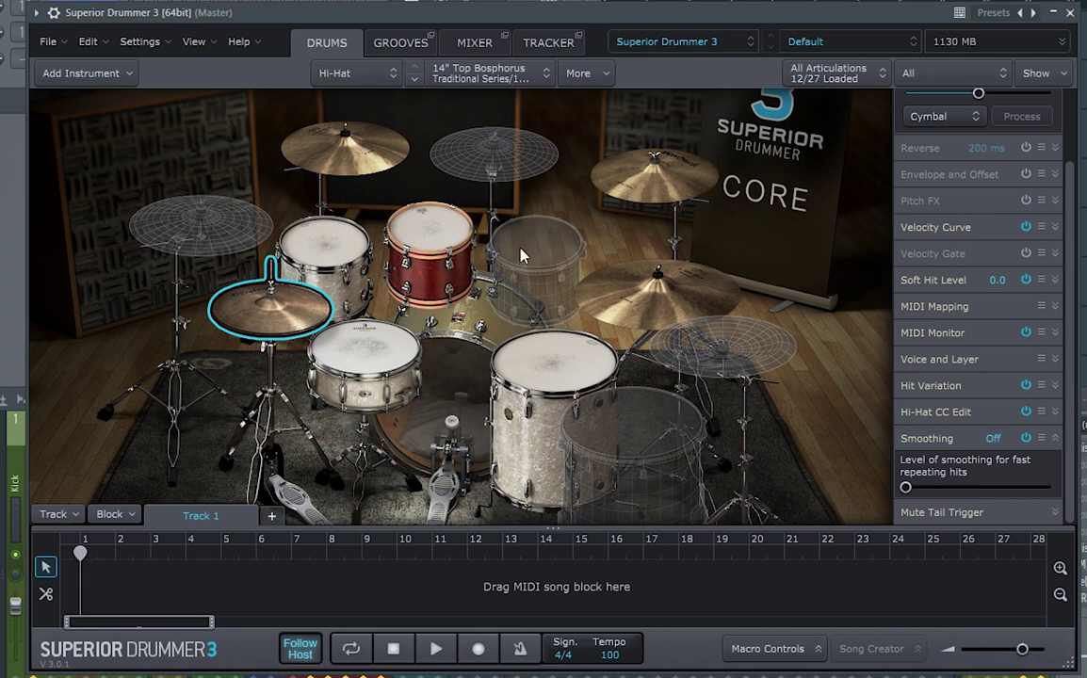
- Load the 20" Masterwork Sehhar China into the empty Cymbal 5 position and audition it
{"action": "right_click", "coordinate": [692, 348]}
{"action": "left_click", "coordinate": [761, 438]}
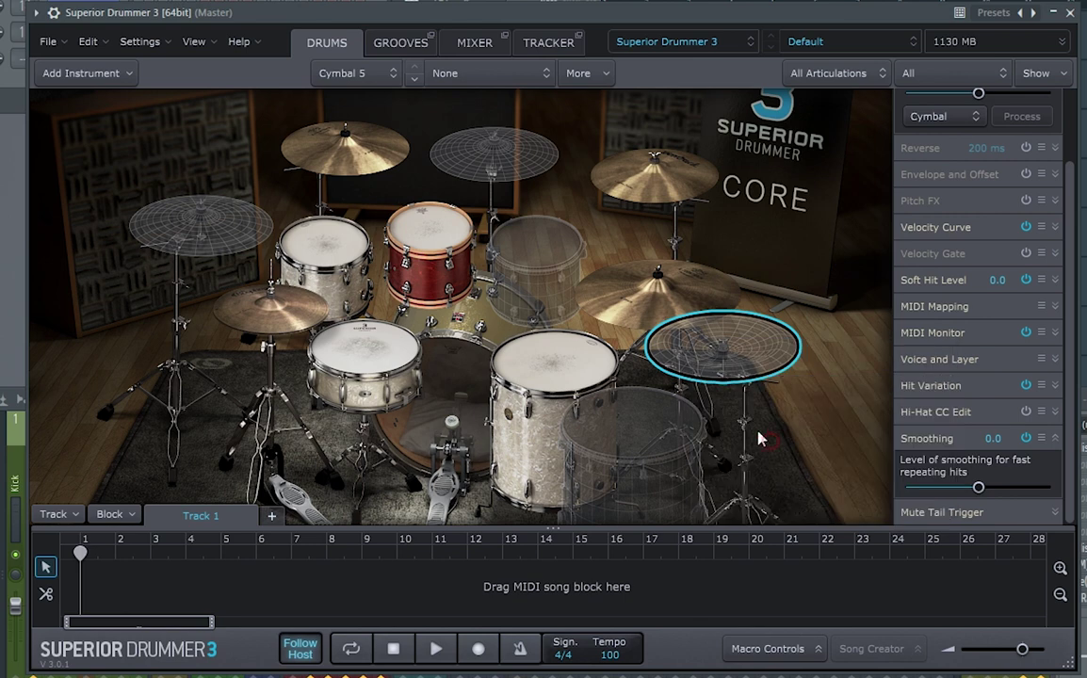
{"action": "left_click", "coordinate": [695, 354]}
{"action": "left_click", "coordinate": [695, 354]}
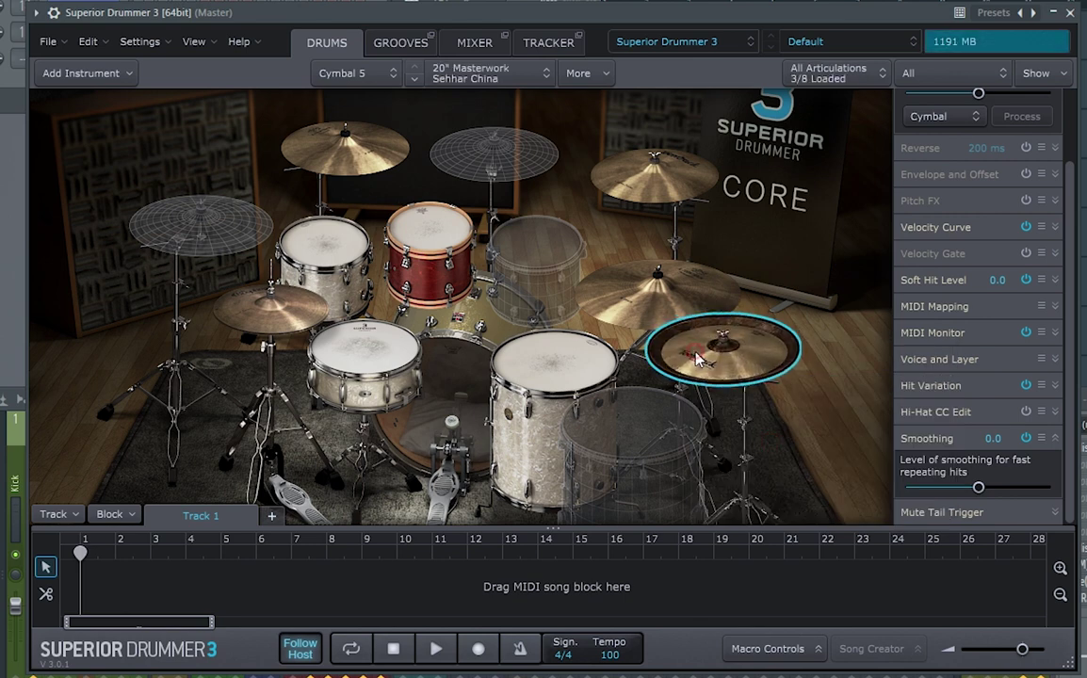
{"action": "left_click", "coordinate": [697, 358]}
{"action": "left_click", "coordinate": [697, 358]}
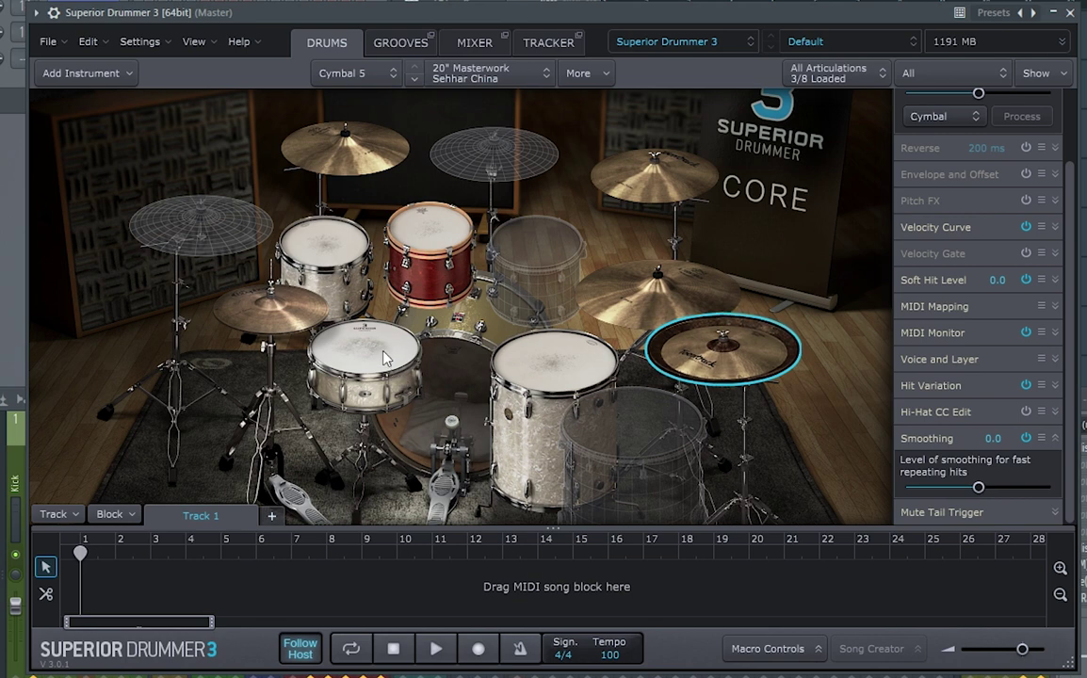
- Review the Hi-Hat's articulations and select Open Edge 2
{"action": "left_click", "coordinate": [301, 323]}
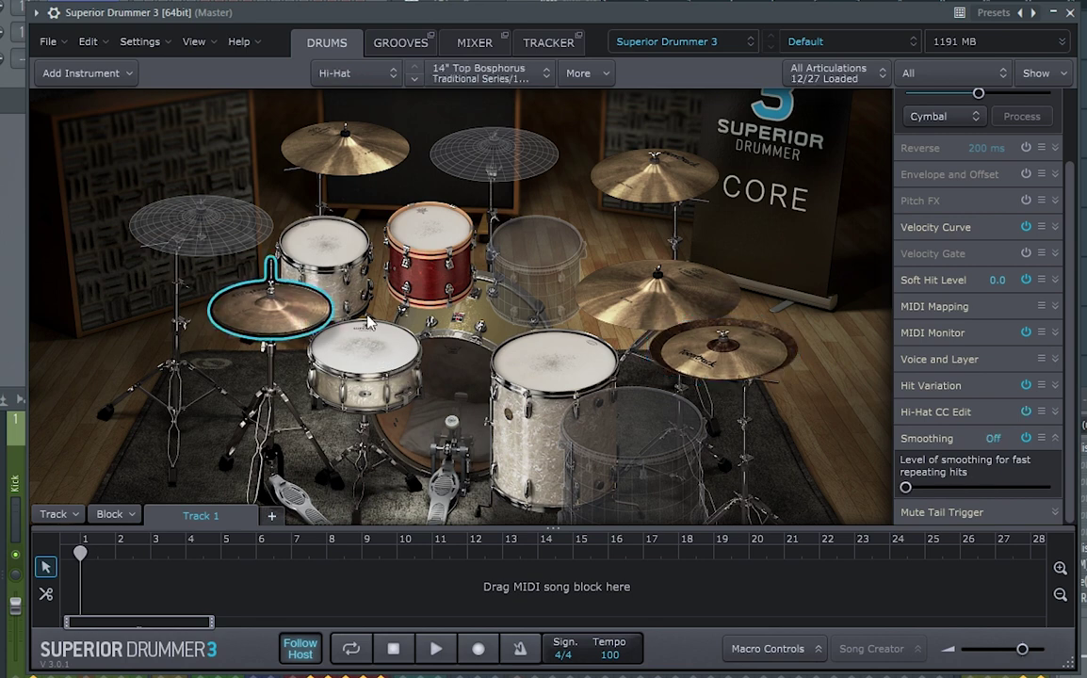
{"action": "left_click", "coordinate": [857, 73]}
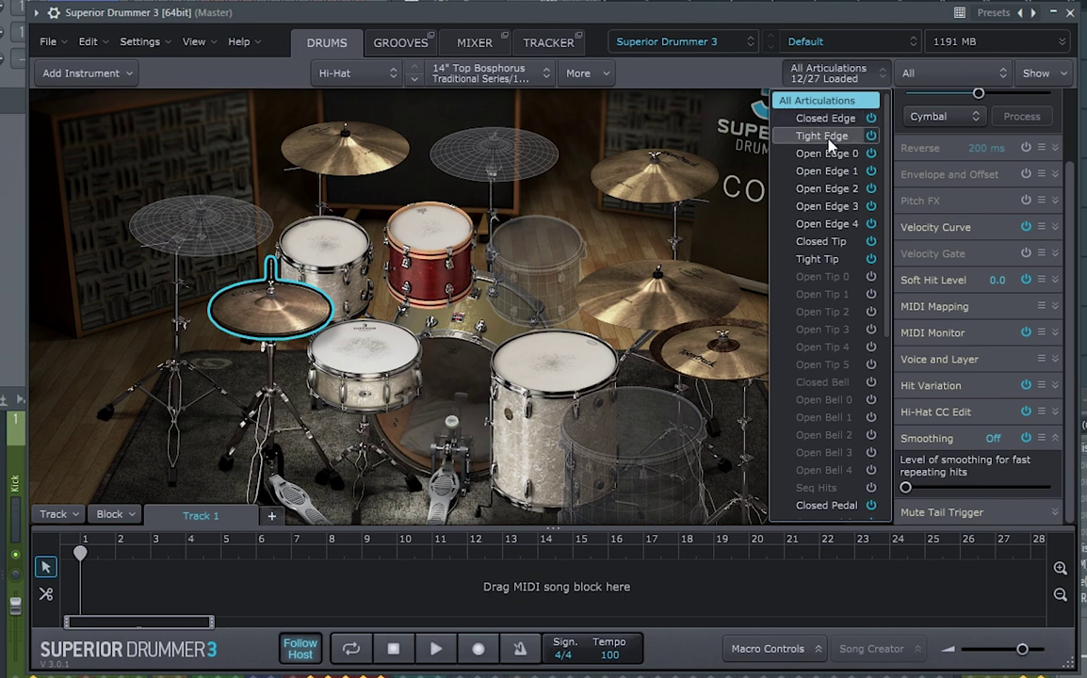
{"action": "scroll", "coordinate": [838, 311], "scroll_direction": "down", "scroll_amount": 6}
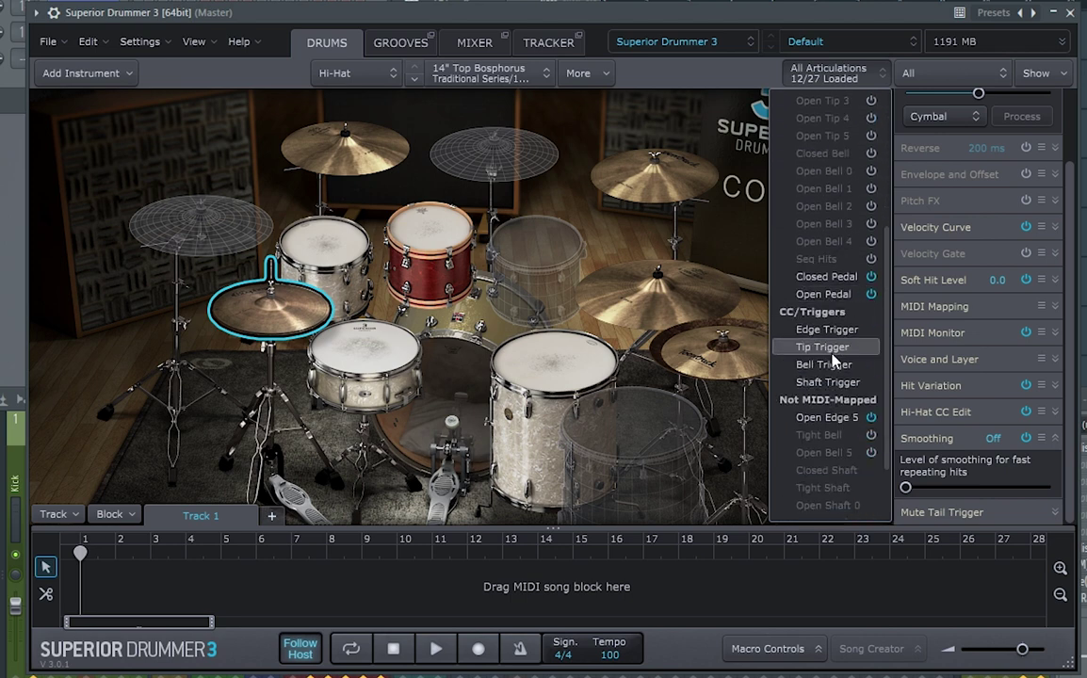
{"action": "scroll", "coordinate": [841, 376], "scroll_direction": "up", "scroll_amount": 6}
{"action": "left_click", "coordinate": [827, 152]}
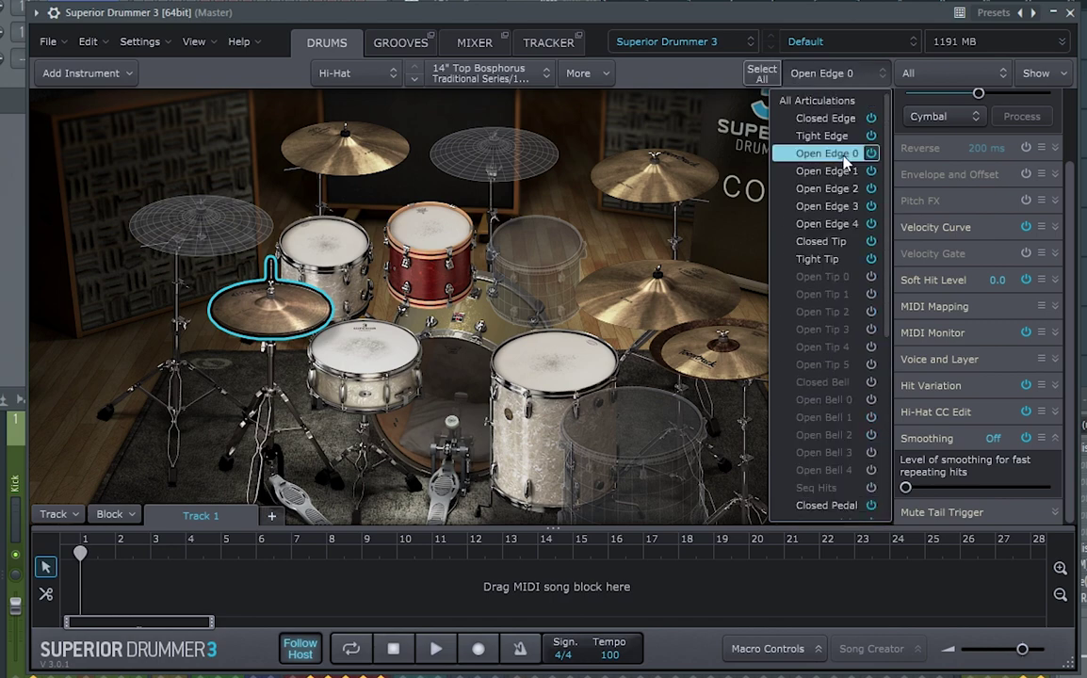
{"action": "left_click", "coordinate": [828, 189]}
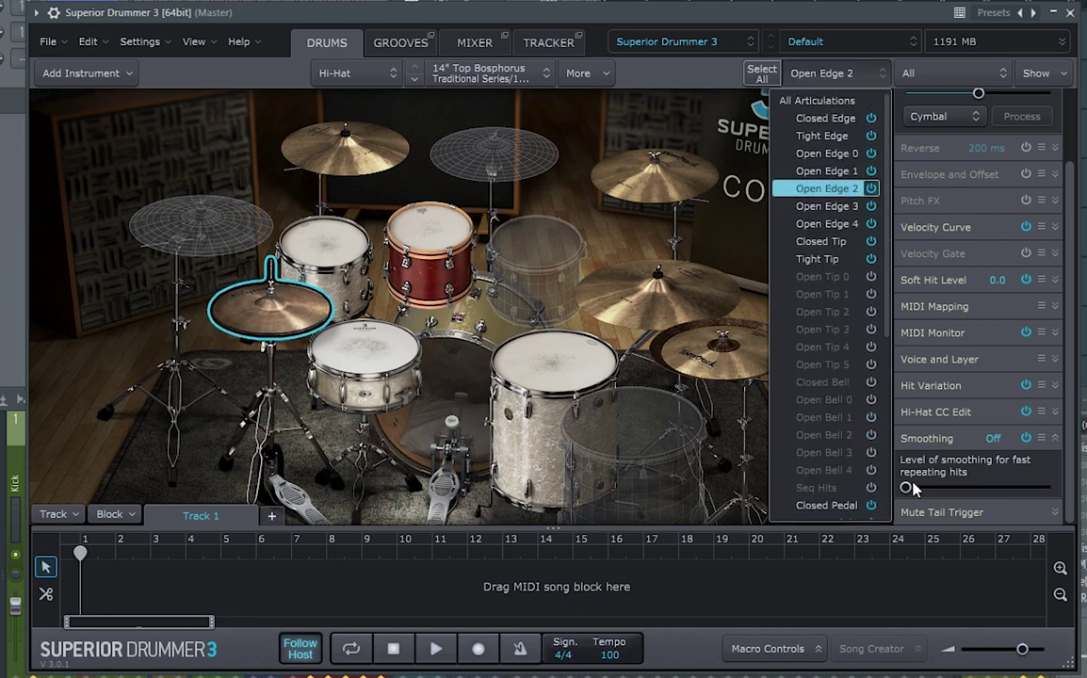
- Set the Hi-Hat's Smoothing to 4.6 and toggle it off and on for comparison
{"action": "left_click_drag", "start_coordinate": [905, 488], "coordinate": [1006, 488]}
{"action": "left_click", "coordinate": [1026, 438]}
{"action": "left_click", "coordinate": [1026, 439]}
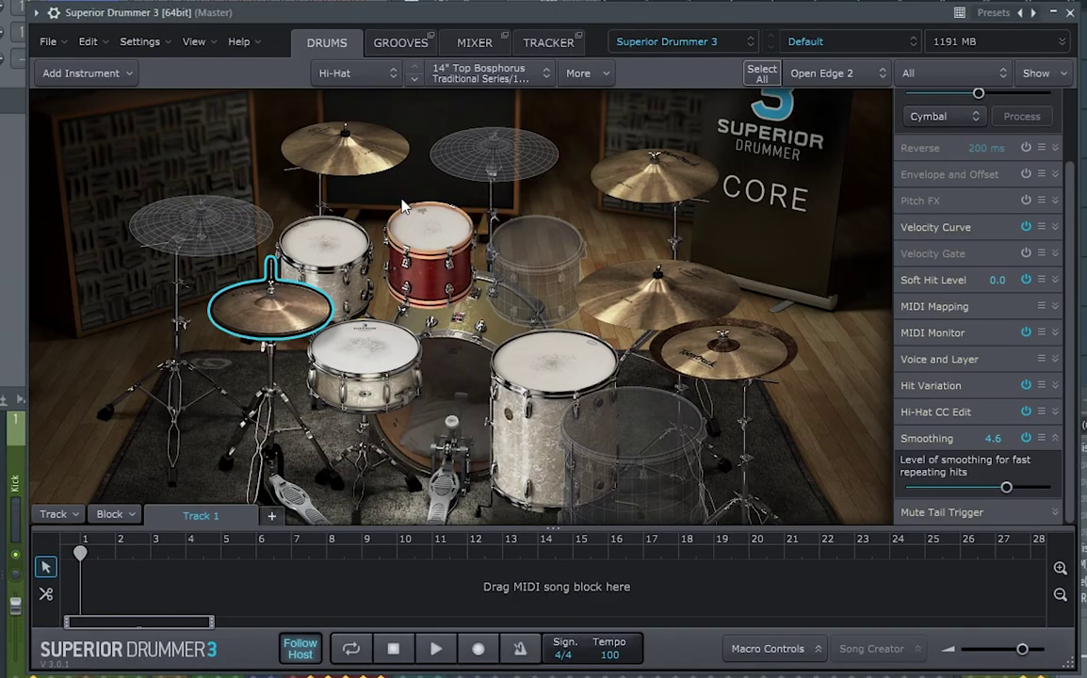
- Show the macro controls and examine the MIDI Learn and macro binding options for the Hi-Hat's Tuning
{"action": "left_click", "coordinate": [769, 648]}
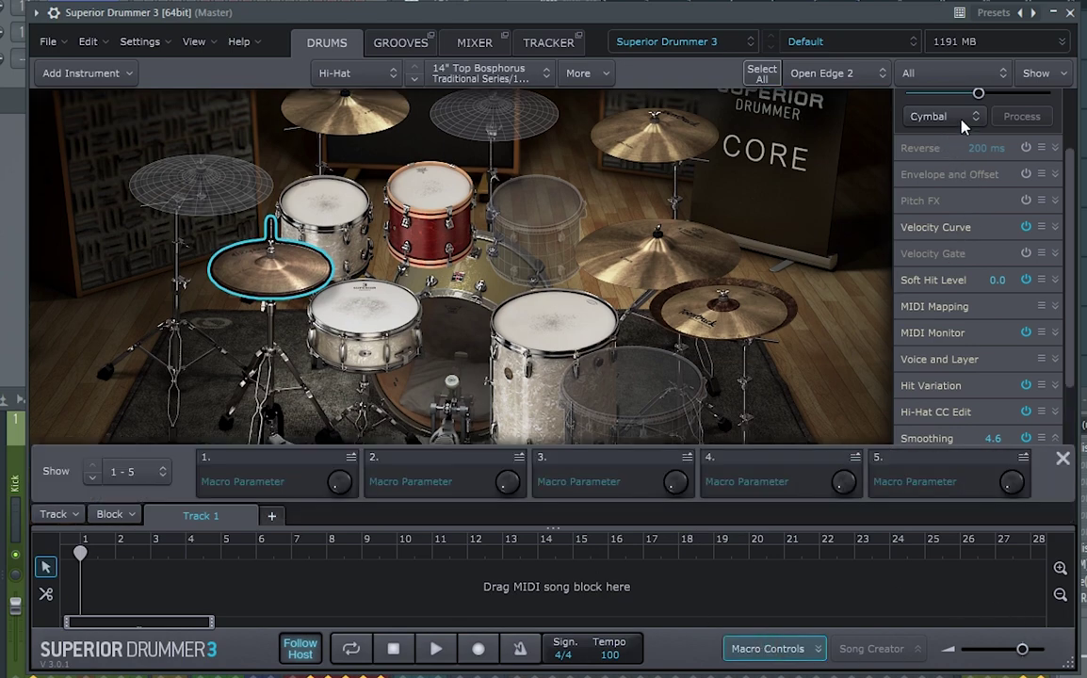
{"action": "right_click", "coordinate": [979, 95]}
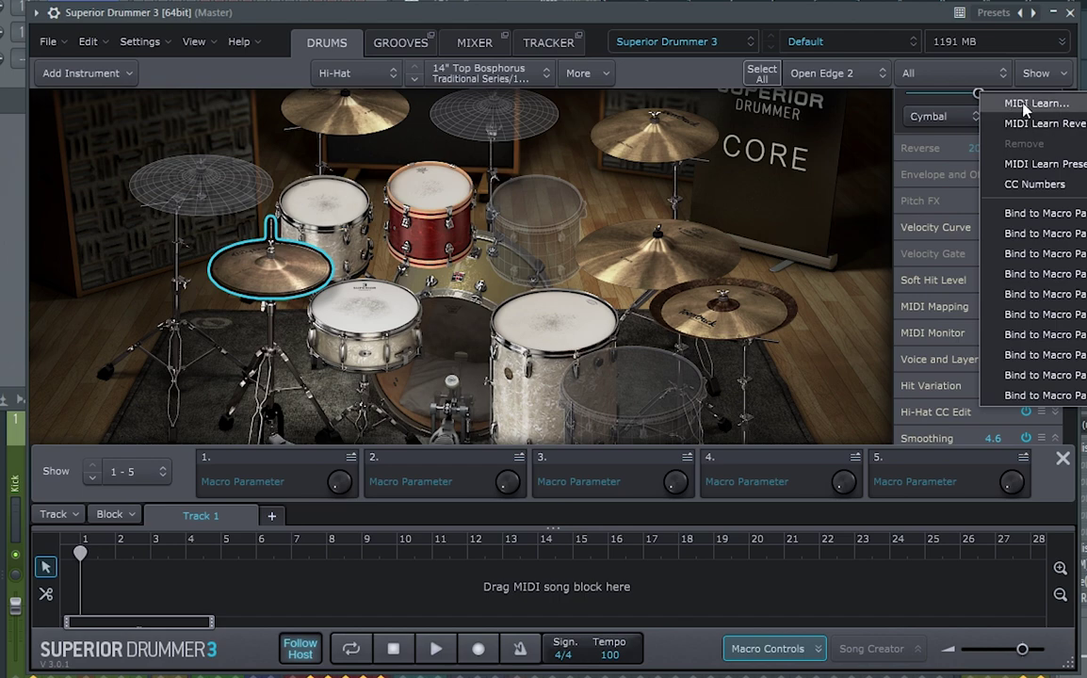
{"action": "mouse_move", "coordinate": [1036, 213]}
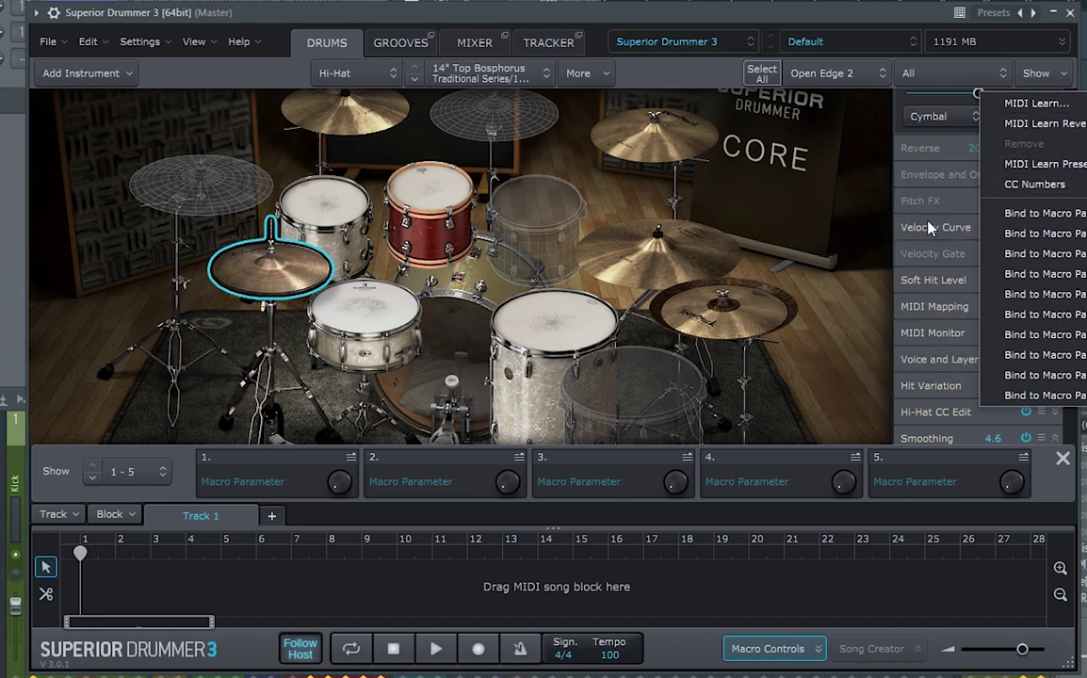
{"action": "left_click", "coordinate": [928, 217]}
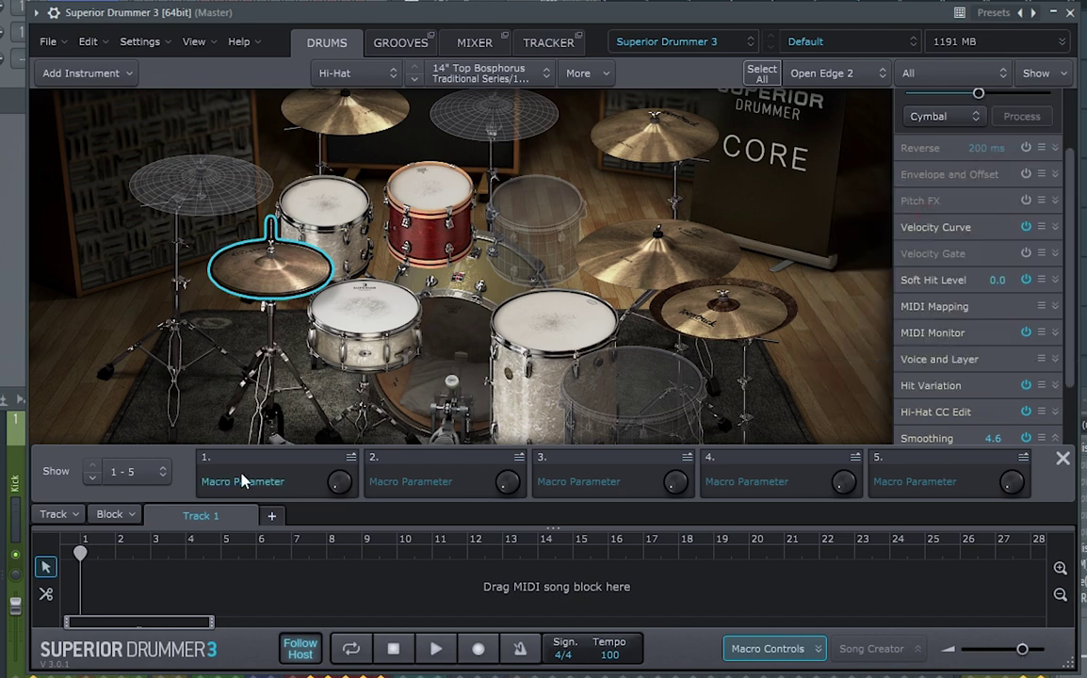
- Raise the Hi-Hat's Tuning to 0:01.0 with the first macro knob and hide the macro controls
{"action": "left_click_drag", "start_coordinate": [343, 486], "coordinate": [381, 434]}
{"action": "left_click", "coordinate": [1062, 459]}
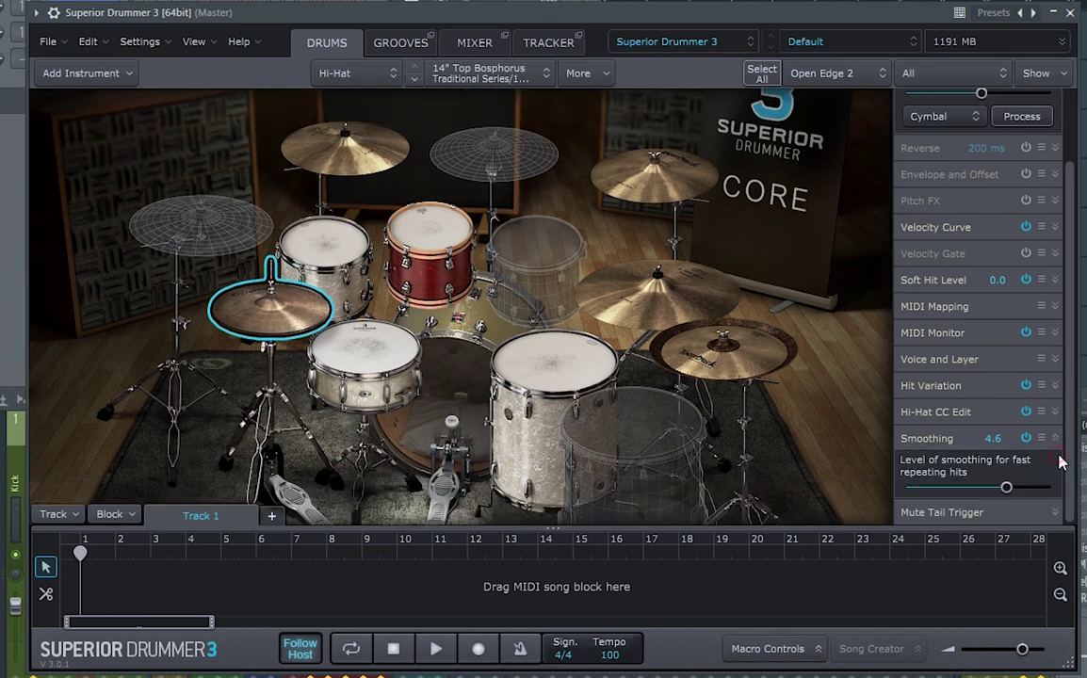
{"action": "left_click_drag", "start_coordinate": [1070, 279], "coordinate": [1071, 144]}
{"action": "left_click_drag", "start_coordinate": [751, 16], "coordinate": [744, 38]}
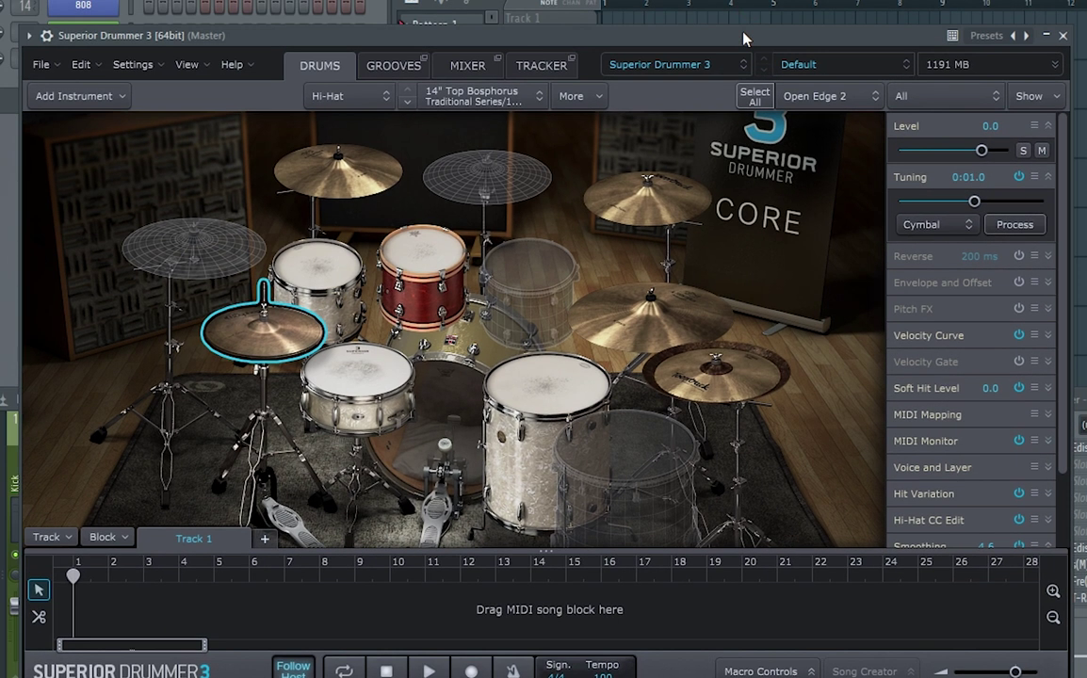